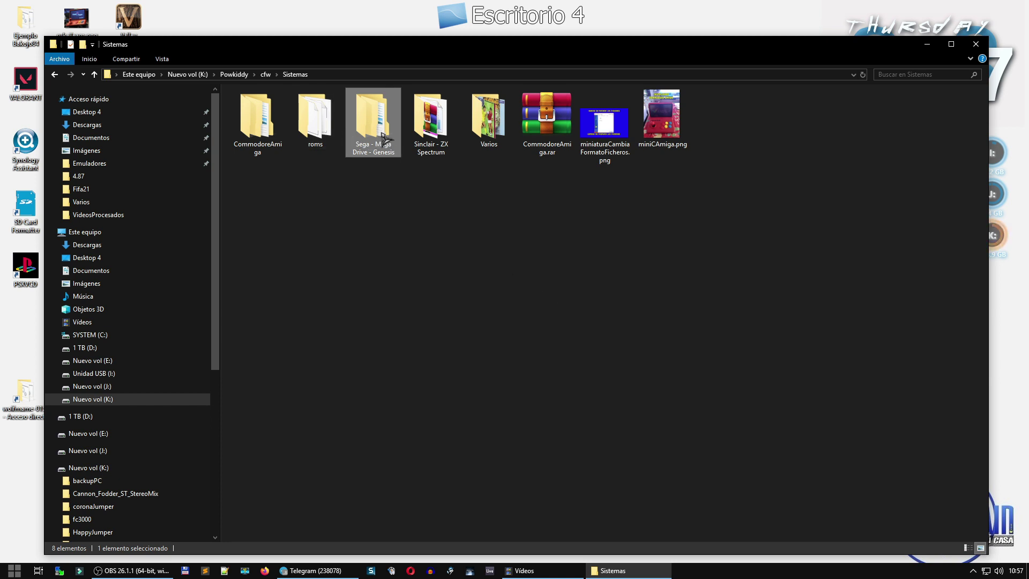
- Open K:'s Sega - Mega Drive - Genesis folder, plus the USB drive (I:) in a second, smaller window
{"action": "double_click", "coordinate": [383, 138]}
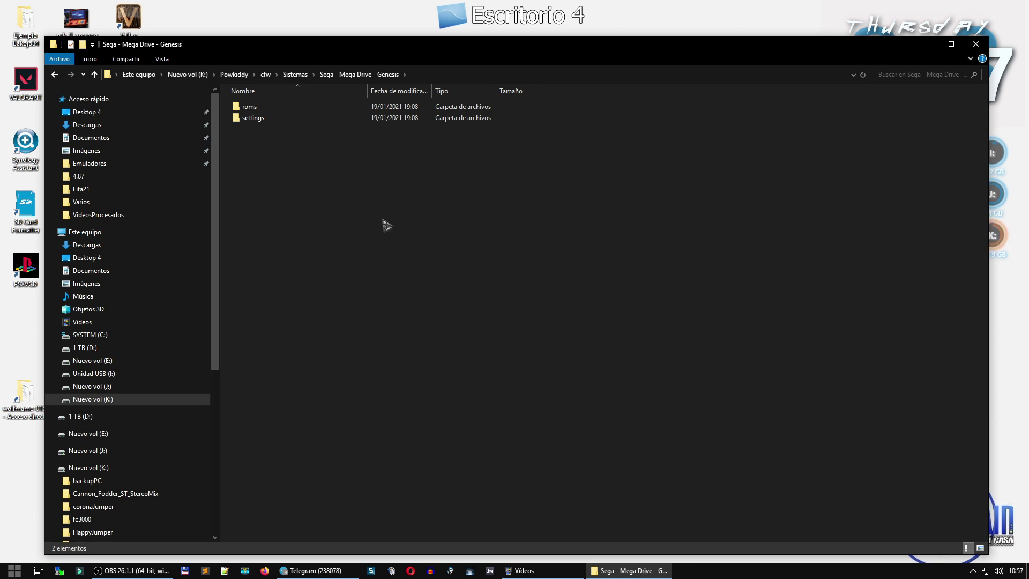
{"action": "key", "text": "super+e"}
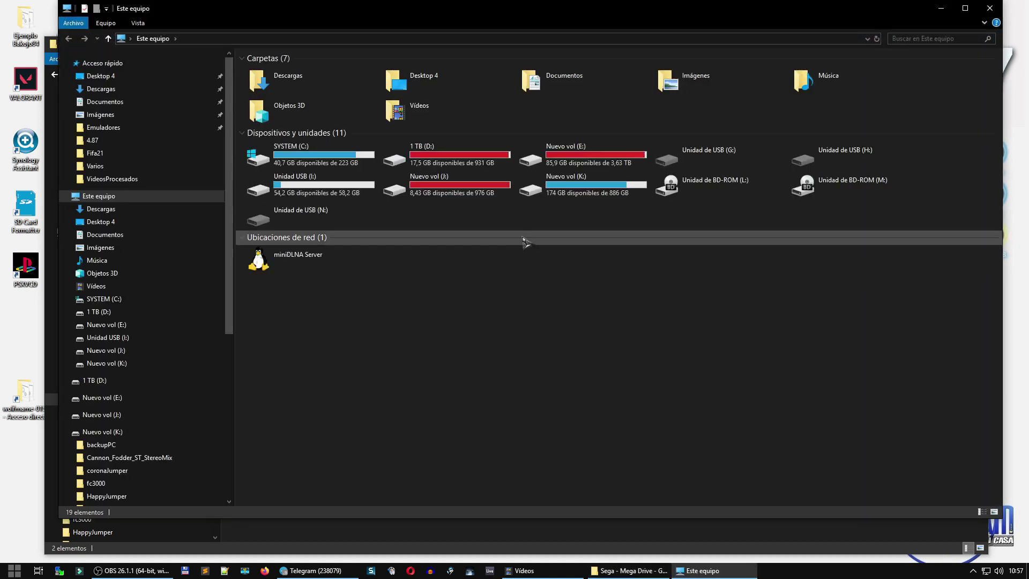
{"action": "double_click", "coordinate": [320, 188]}
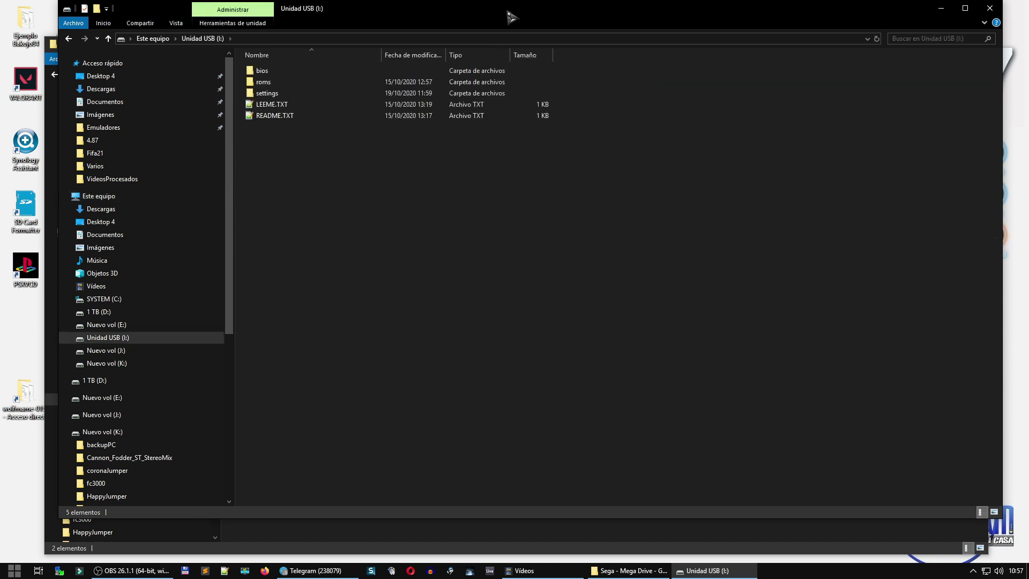
{"action": "left_click_drag", "start_coordinate": [512, 16], "coordinate": [649, 274]}
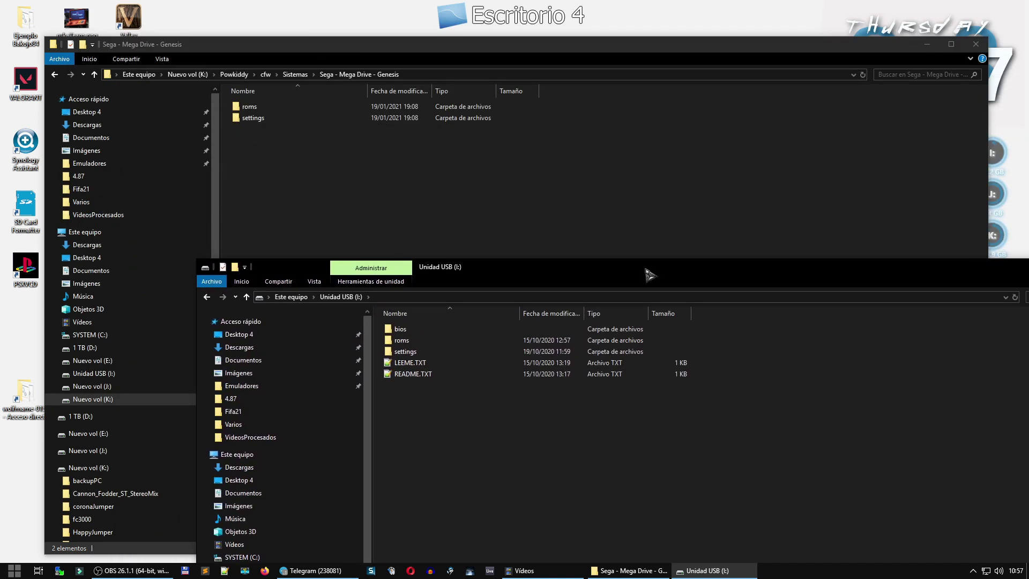
- Open K:'s roms\Sega - Mega Drive - Genesis folder, select Alter Ego.bin, and bring the USB window forward
{"action": "double_click", "coordinate": [255, 108]}
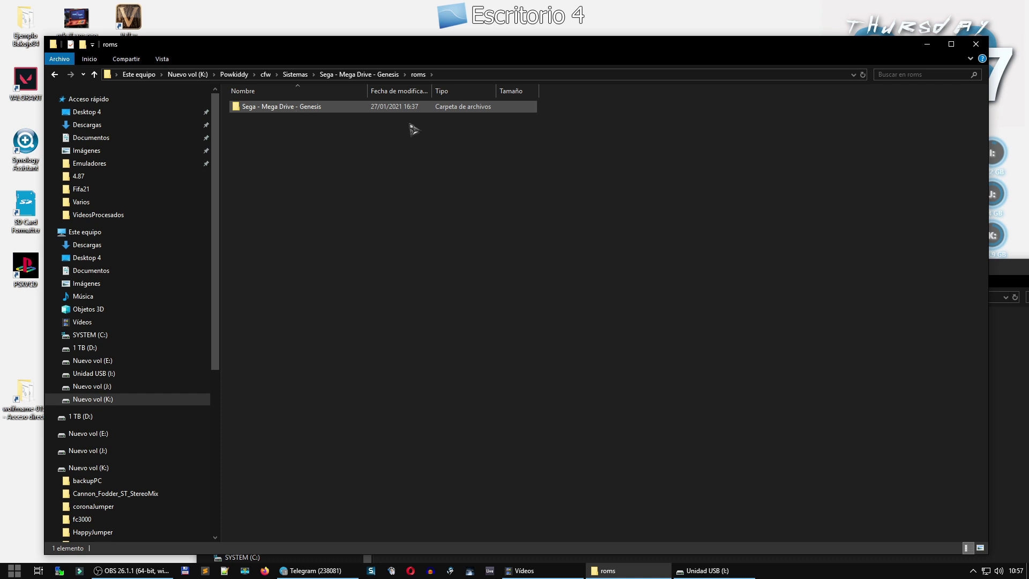
{"action": "left_click_drag", "start_coordinate": [992, 261], "coordinate": [561, 244]}
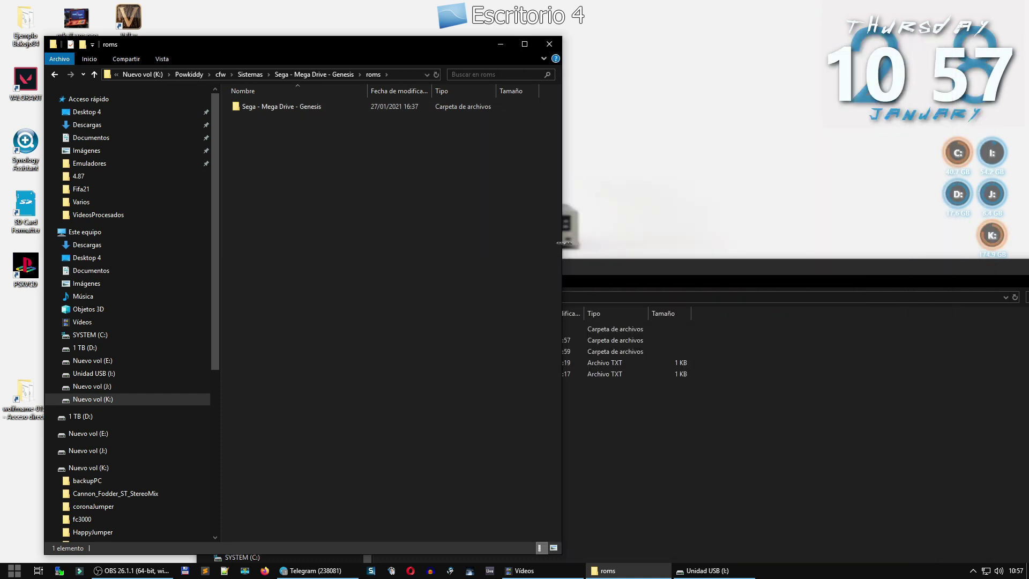
{"action": "double_click", "coordinate": [294, 110]}
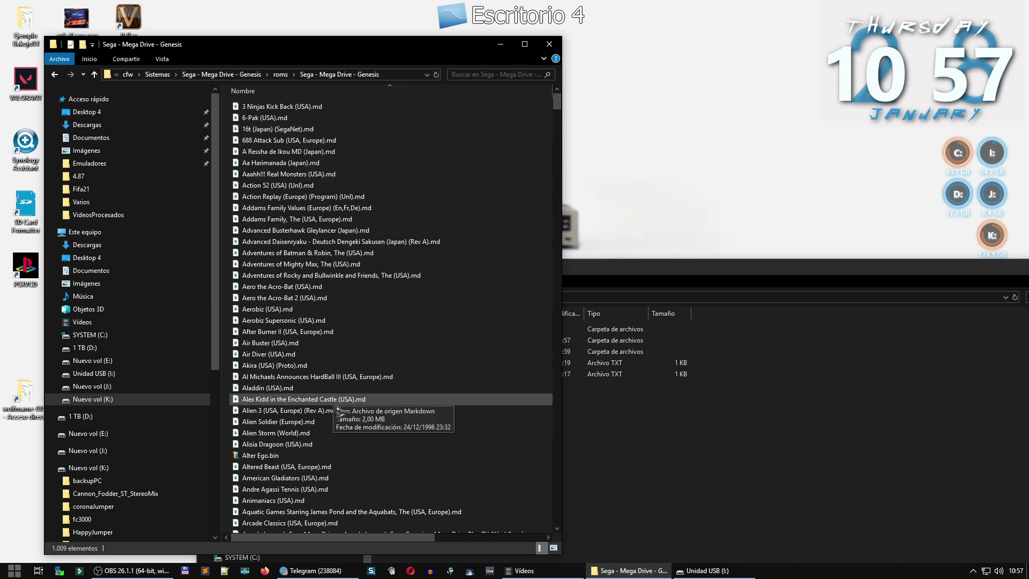
{"action": "left_click", "coordinate": [263, 458]}
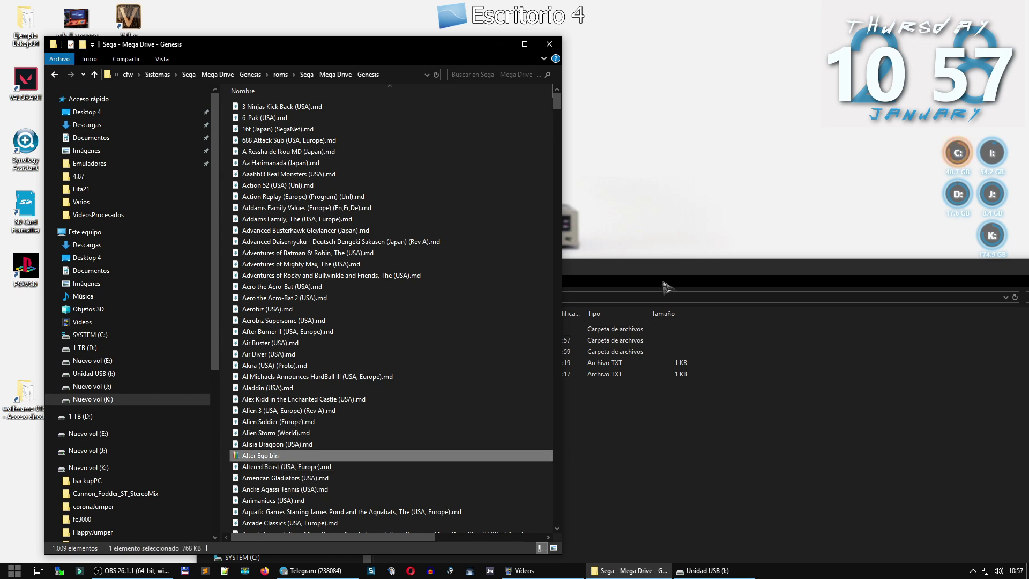
{"action": "left_click", "coordinate": [694, 276]}
{"action": "left_click_drag", "start_coordinate": [694, 275], "coordinate": [927, 138]}
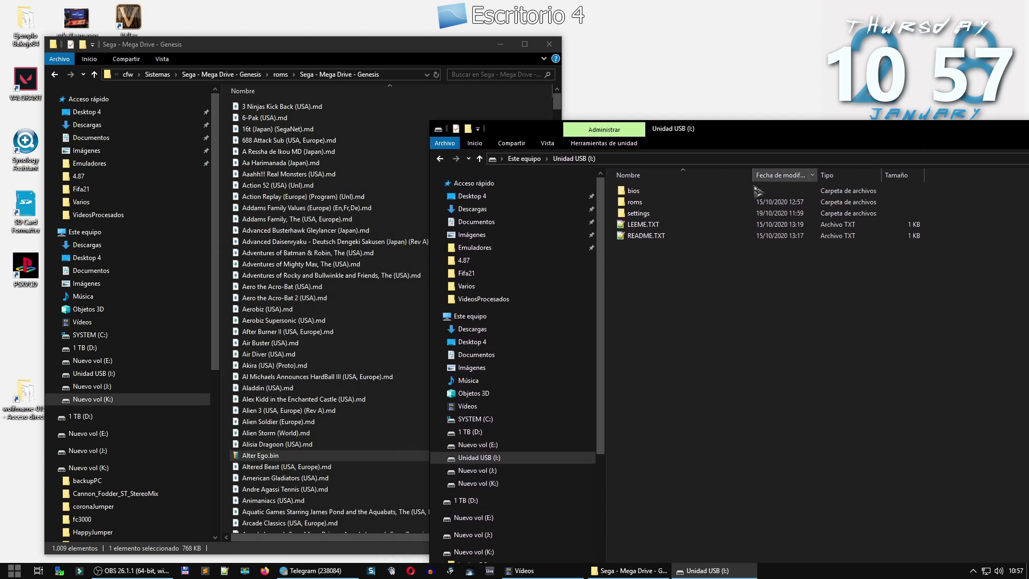
- Copy Alter Ego.bin from K: into the USB drive's roms\Sega - Mega Drive - Genesis folder
{"action": "double_click", "coordinate": [649, 202]}
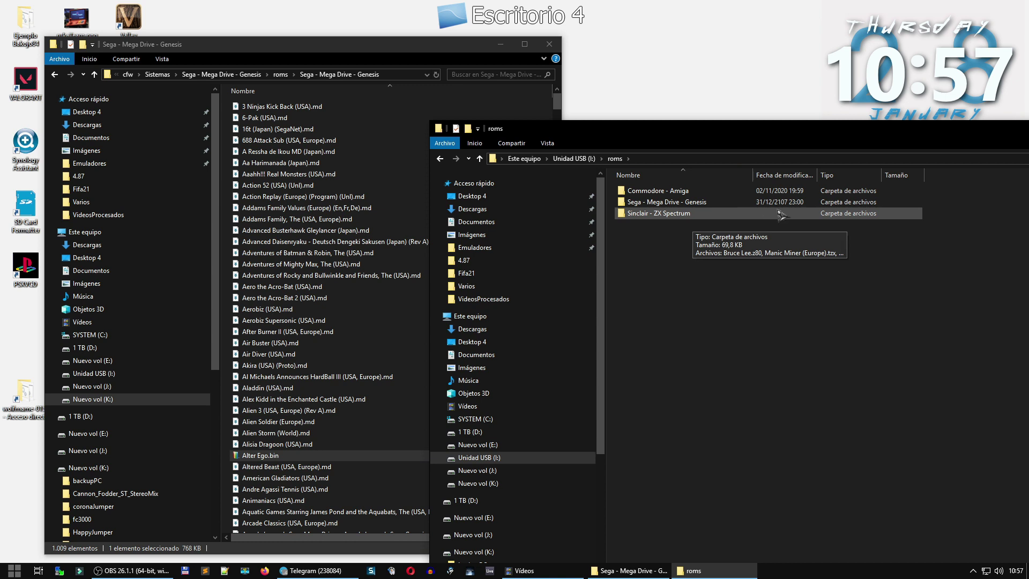
{"action": "double_click", "coordinate": [670, 202]}
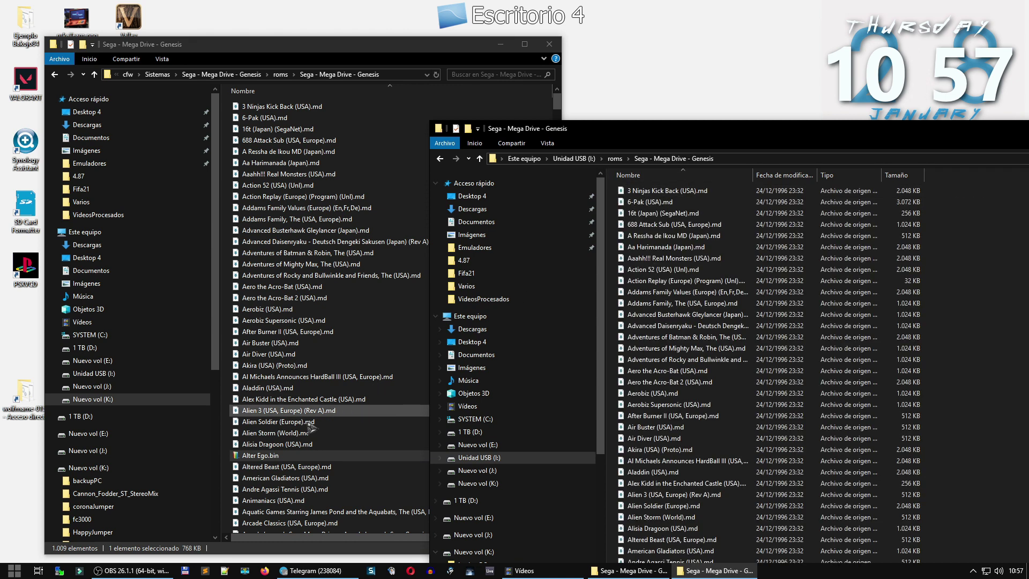
{"action": "left_click", "coordinate": [264, 444]}
{"action": "left_click", "coordinate": [263, 456]}
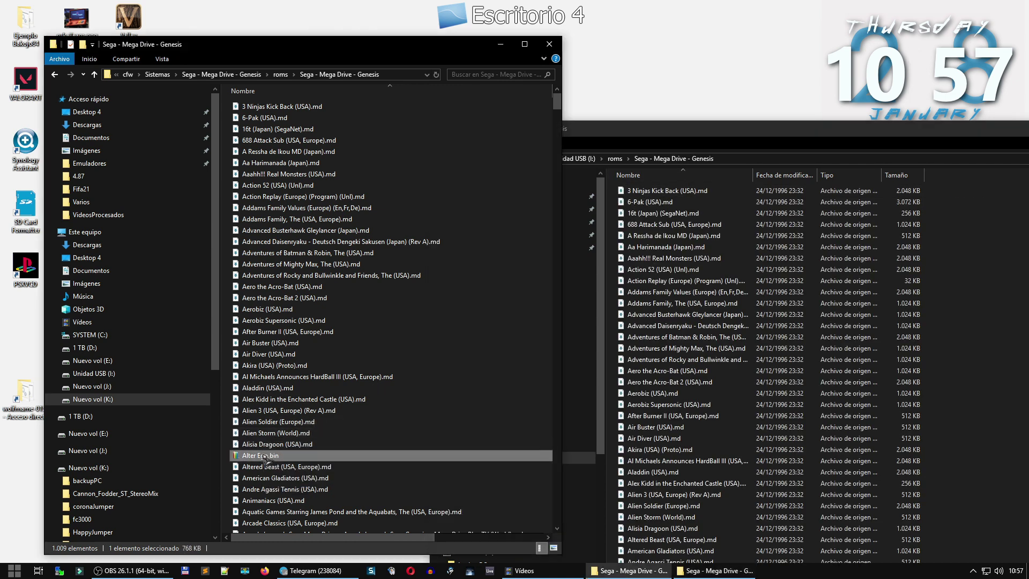
{"action": "right_click", "coordinate": [264, 456]}
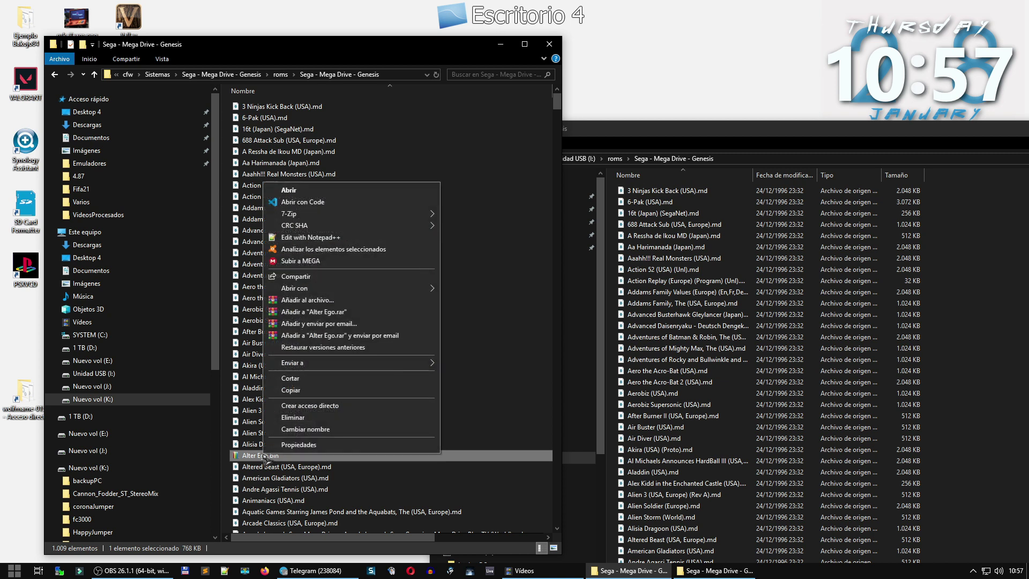
{"action": "left_click", "coordinate": [303, 396]}
{"action": "right_click", "coordinate": [968, 262]}
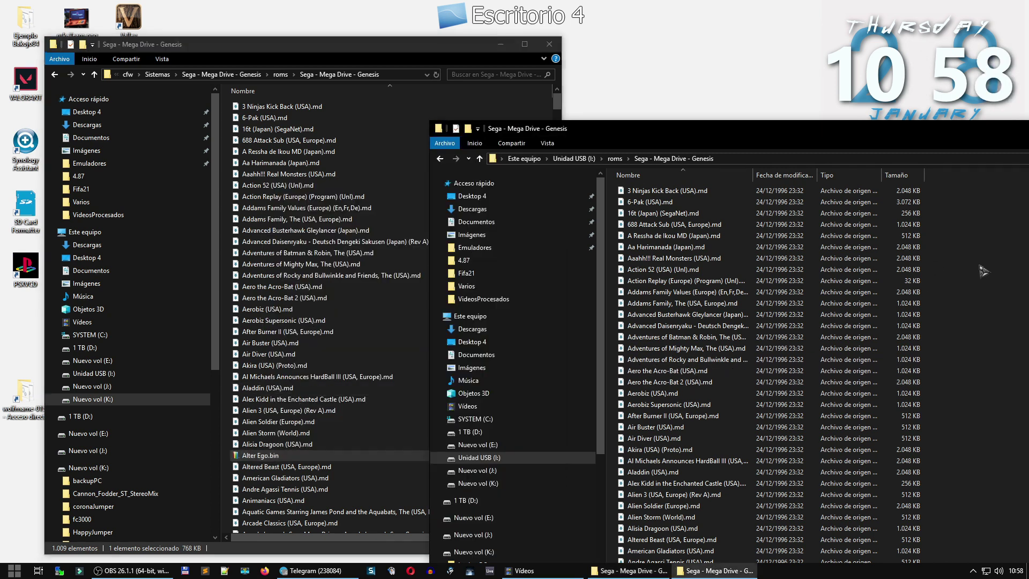
{"action": "left_click", "coordinate": [883, 339]}
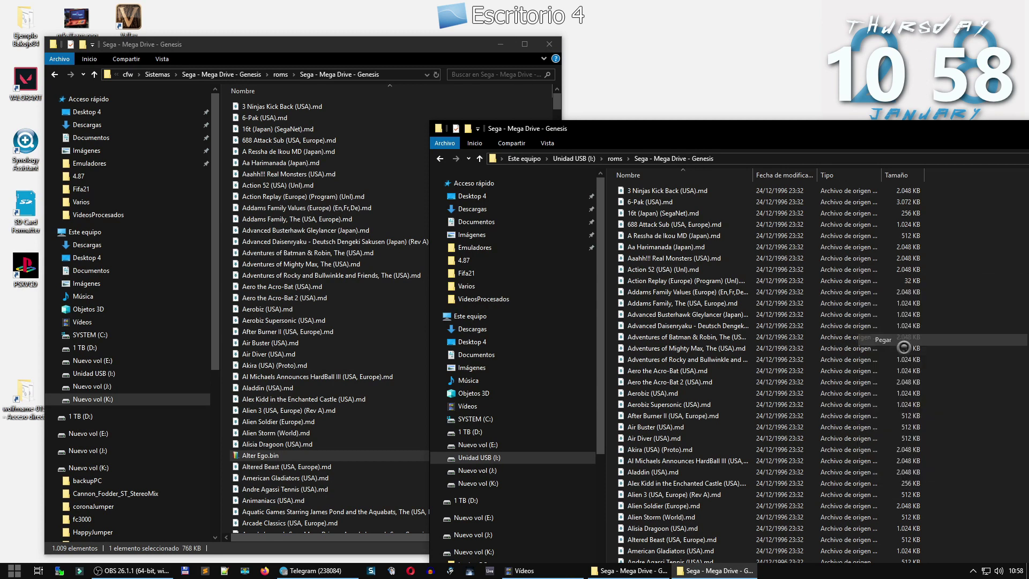
- Rearrange the two windows to check the pasted Alter Ego.bin in the USB ROM list
{"action": "key", "text": "End"}
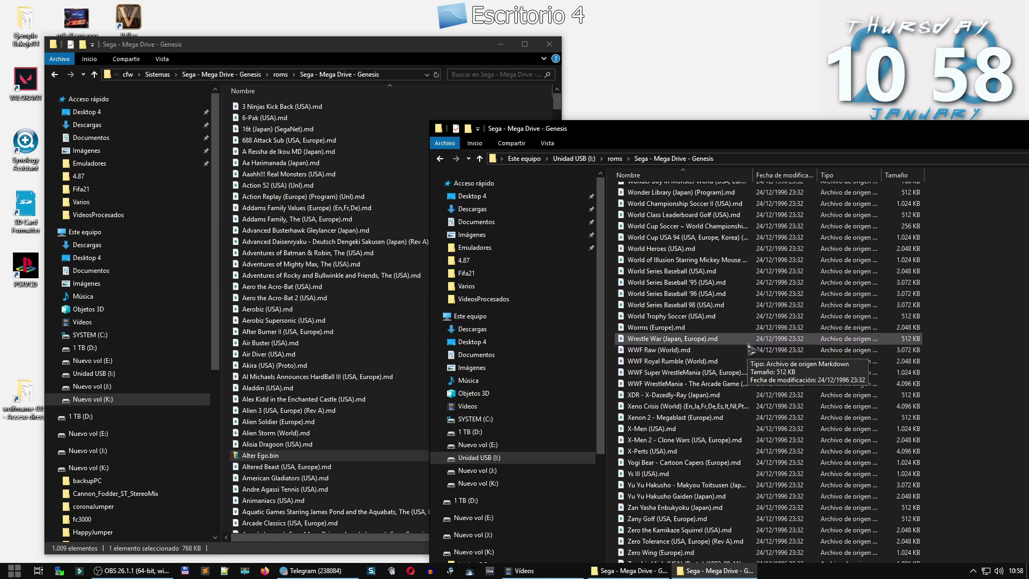
{"action": "scroll", "coordinate": [858, 354], "scroll_direction": "up", "scroll_amount": 15}
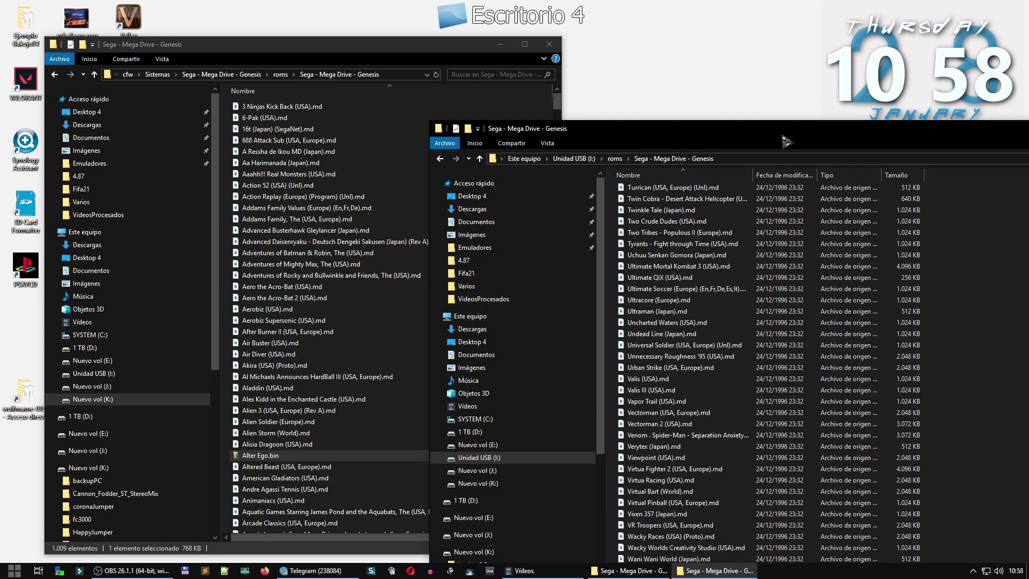
{"action": "left_click_drag", "start_coordinate": [785, 132], "coordinate": [546, 85]}
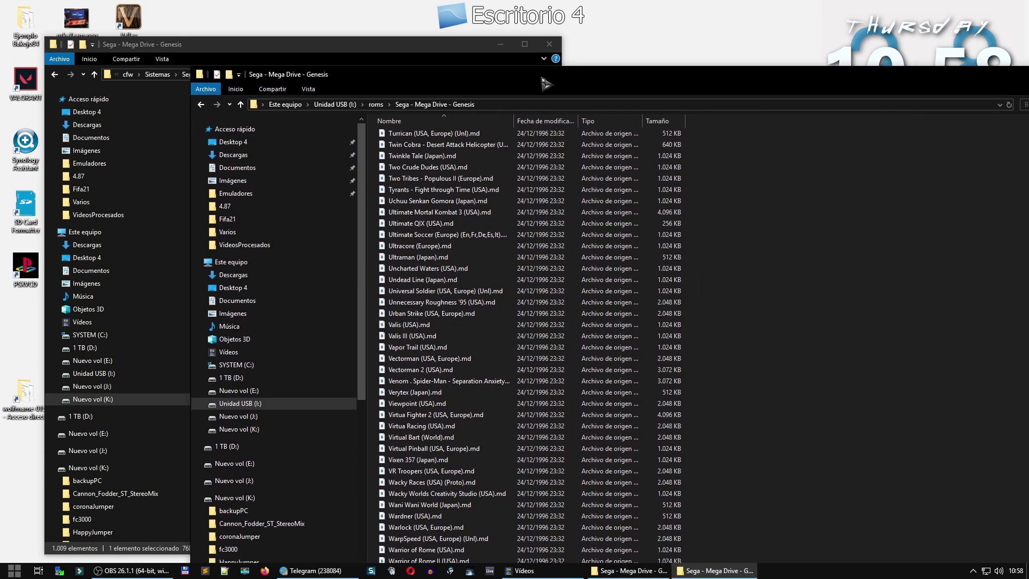
{"action": "left_click_drag", "start_coordinate": [190, 293], "coordinate": [390, 294]}
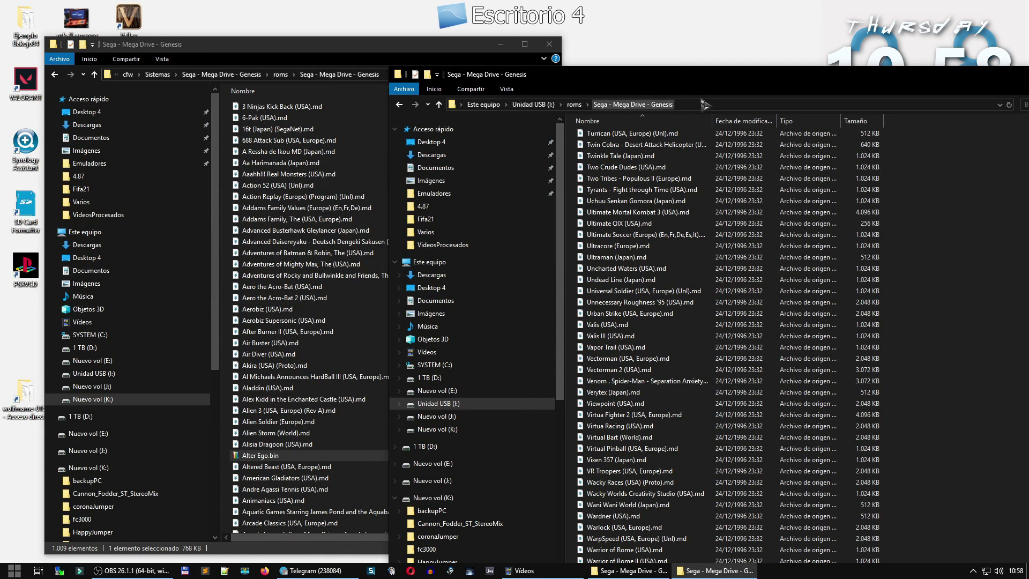
{"action": "left_click_drag", "start_coordinate": [778, 78], "coordinate": [639, 66]}
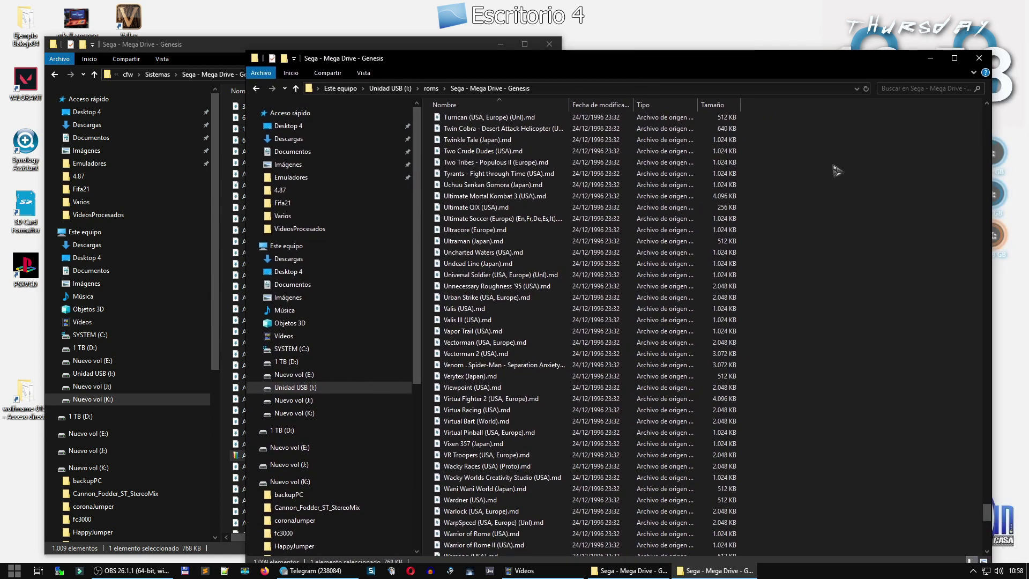
{"action": "left_click_drag", "start_coordinate": [989, 512], "coordinate": [989, 110]}
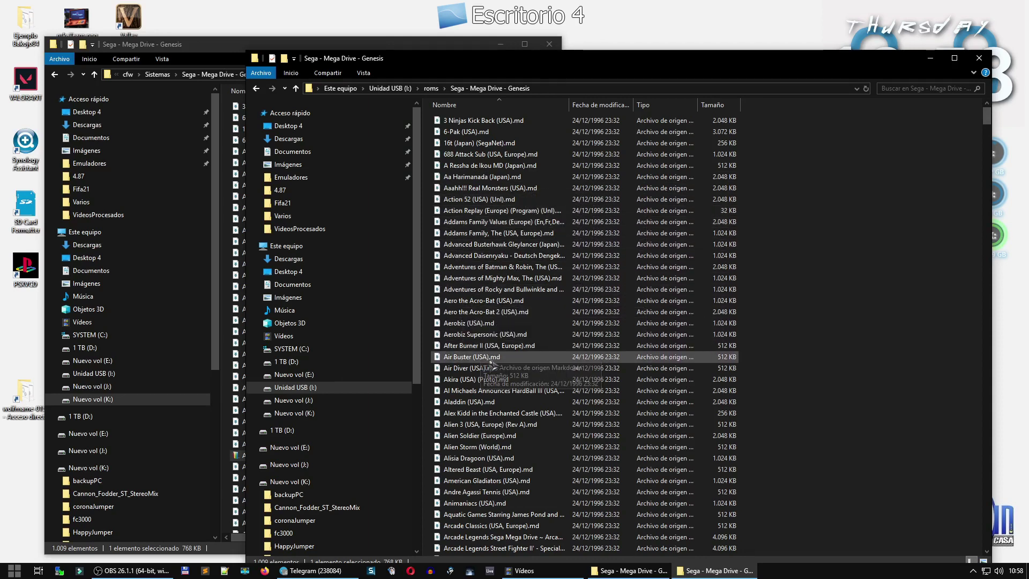
{"action": "scroll", "coordinate": [492, 370], "scroll_direction": "down", "scroll_amount": 1}
{"action": "scroll", "coordinate": [492, 370], "scroll_direction": "up", "scroll_amount": 1}
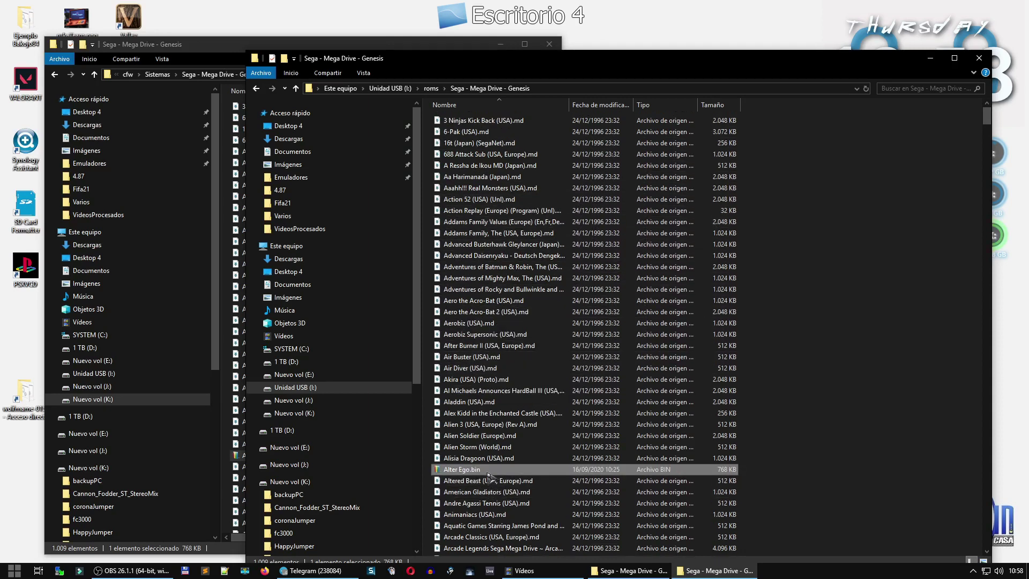
{"action": "left_click_drag", "start_coordinate": [555, 65], "coordinate": [748, 68]}
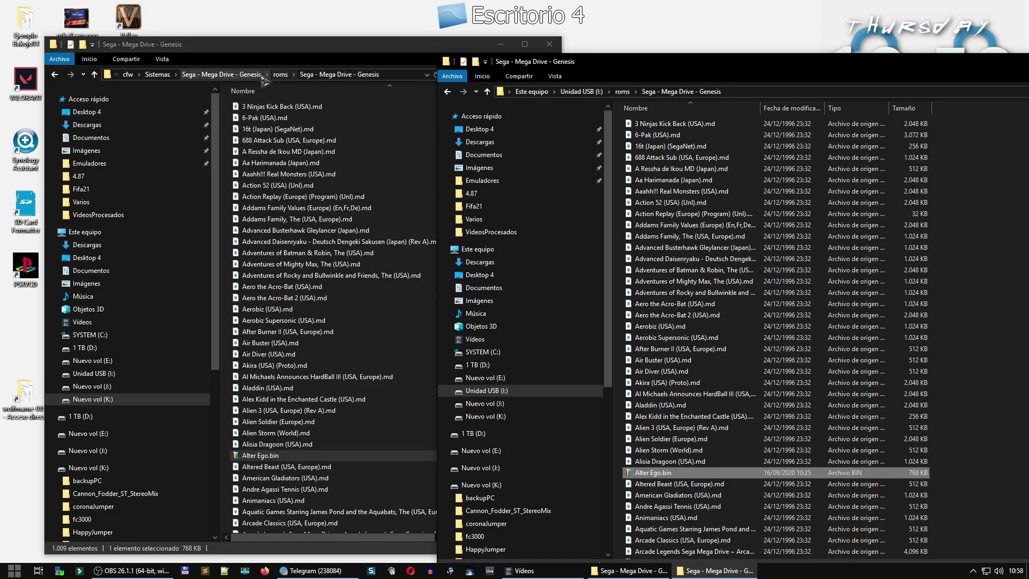
- Open the settings\retroarch folder on both K: and the USB drive
{"action": "left_click", "coordinate": [281, 75]}
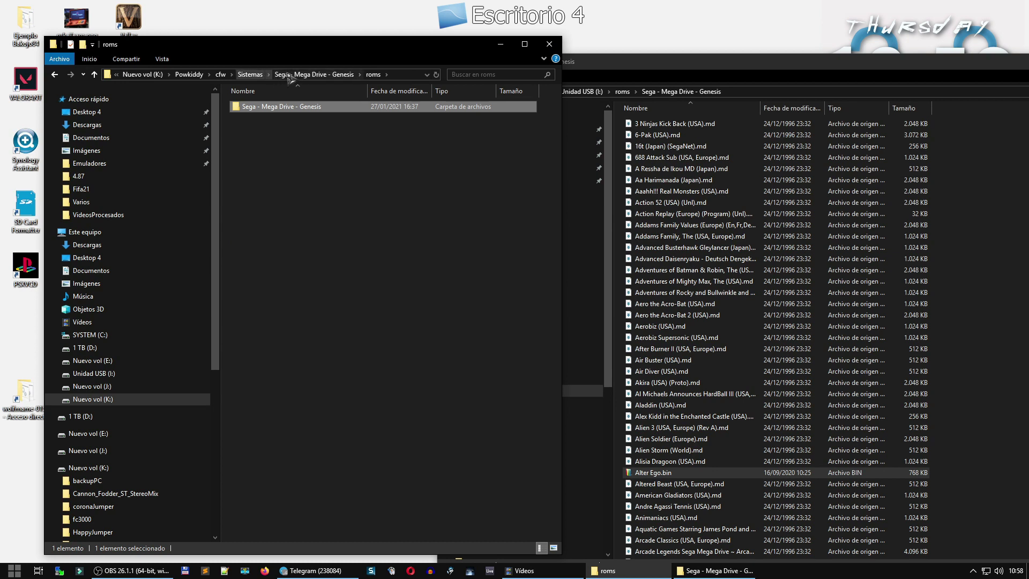
{"action": "left_click", "coordinate": [290, 76]}
{"action": "left_click", "coordinate": [264, 120]}
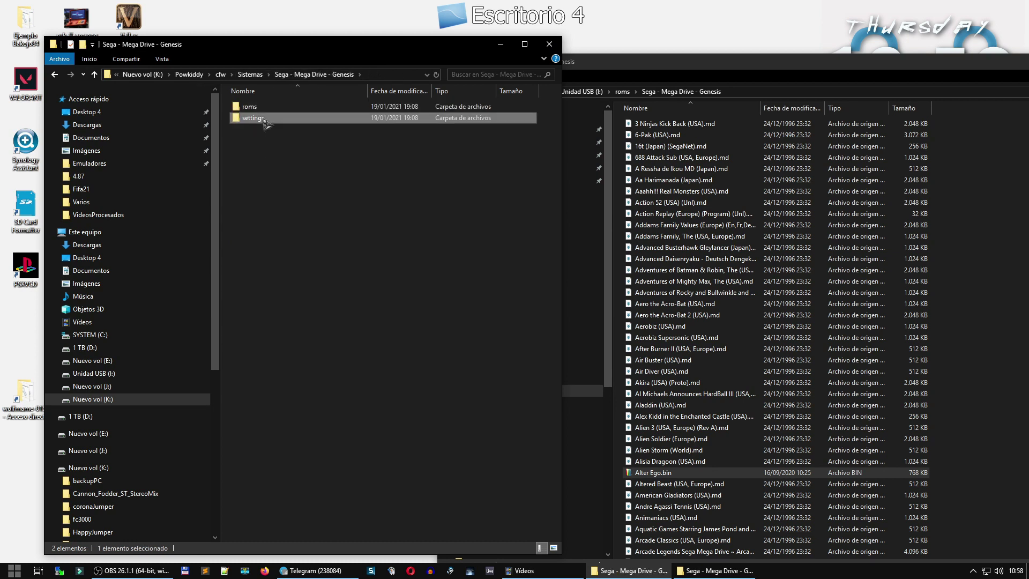
{"action": "double_click", "coordinate": [264, 120]}
{"action": "double_click", "coordinate": [260, 109]}
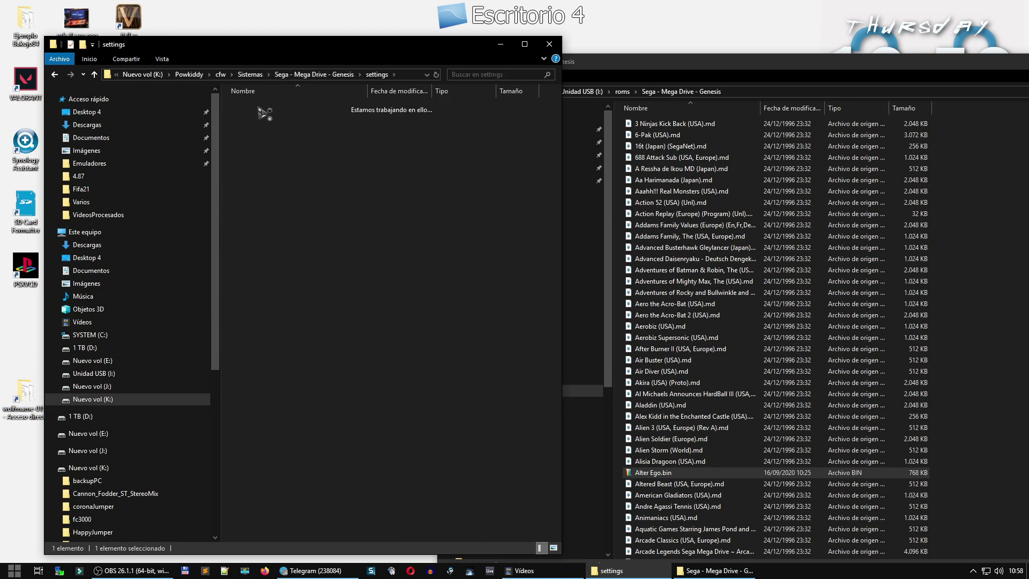
{"action": "left_click", "coordinate": [582, 92]}
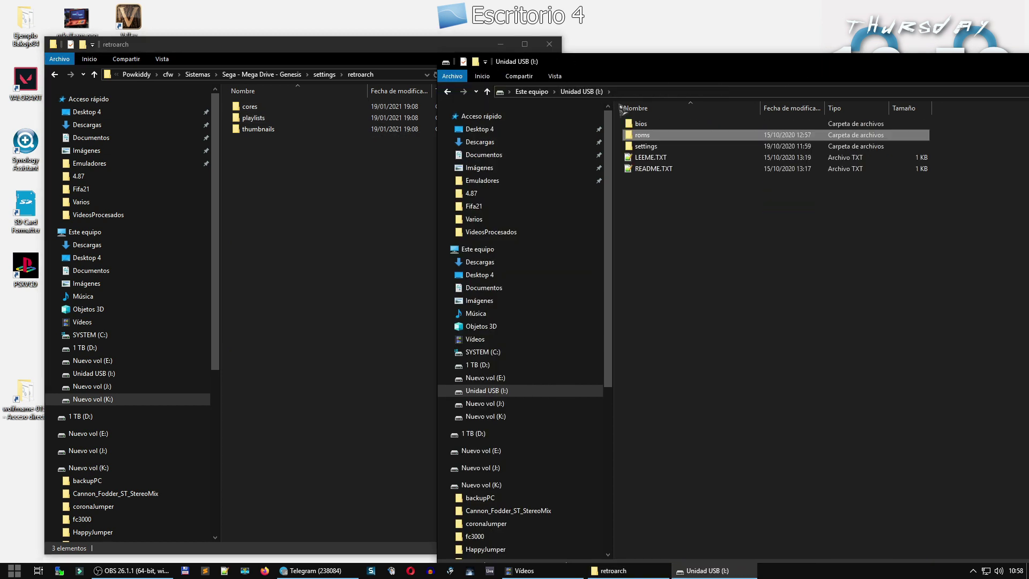
{"action": "double_click", "coordinate": [655, 146]}
{"action": "double_click", "coordinate": [658, 125]}
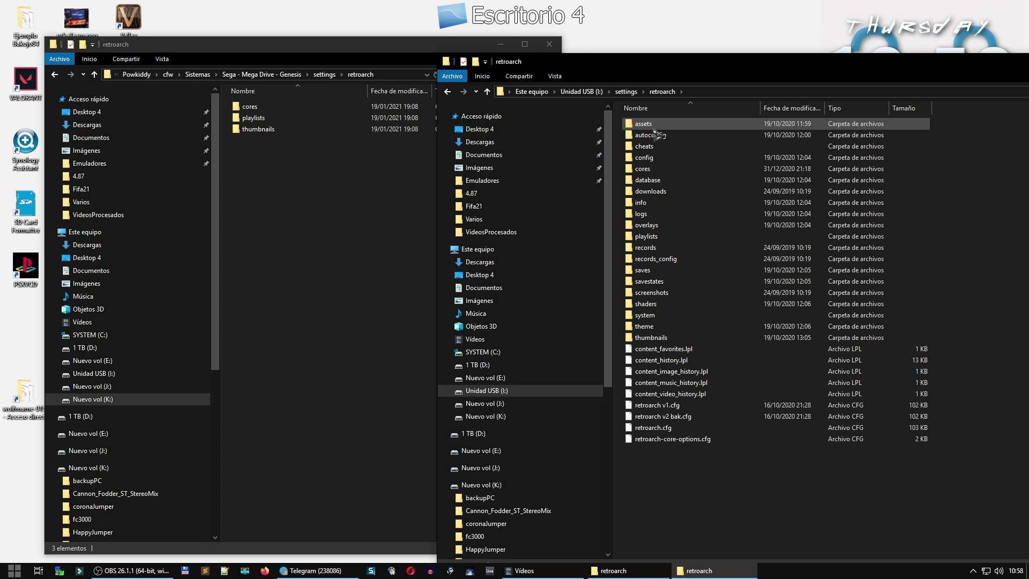
- Open K:'s thumbnails folder and the USB's thumbnails\Sega - Mega Drive - Genesis\Named_Boxarts folder
{"action": "left_click", "coordinate": [264, 131]}
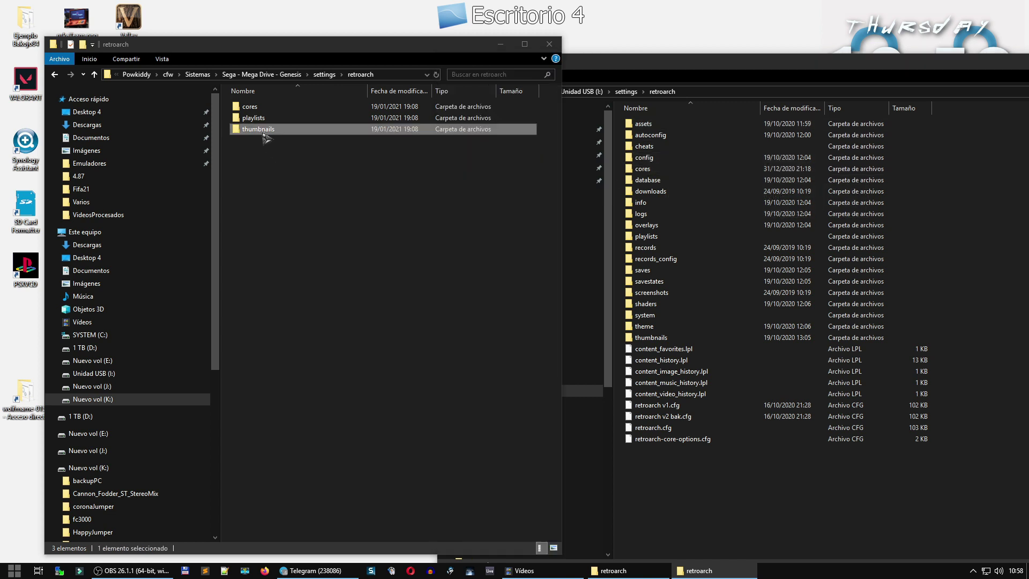
{"action": "double_click", "coordinate": [265, 133]}
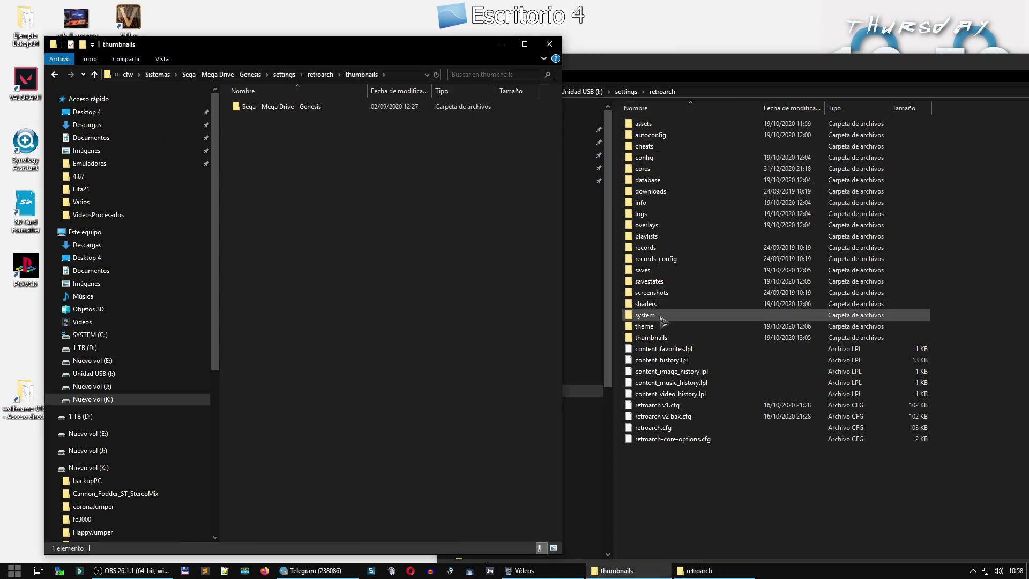
{"action": "double_click", "coordinate": [659, 339]}
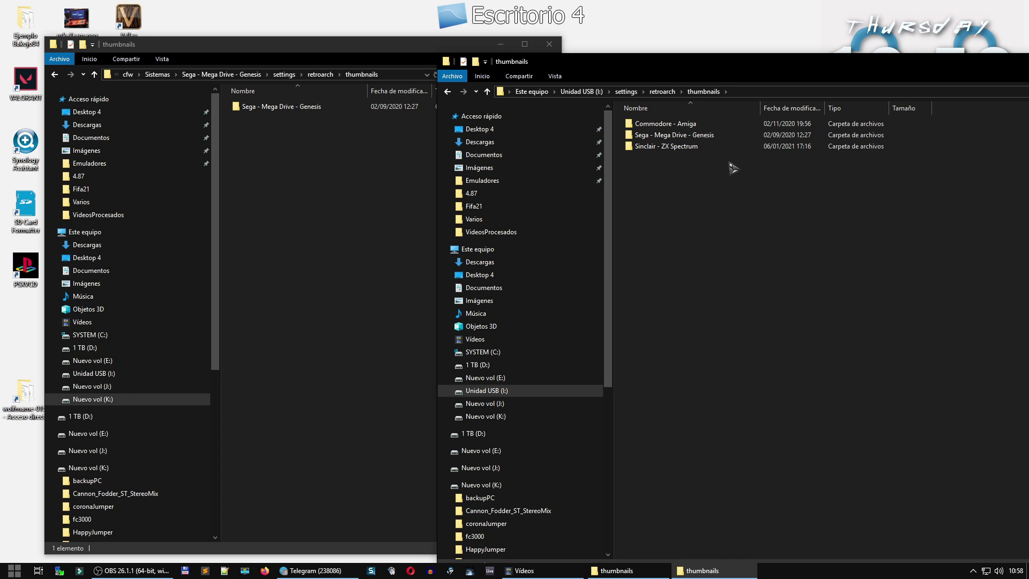
{"action": "double_click", "coordinate": [691, 135]}
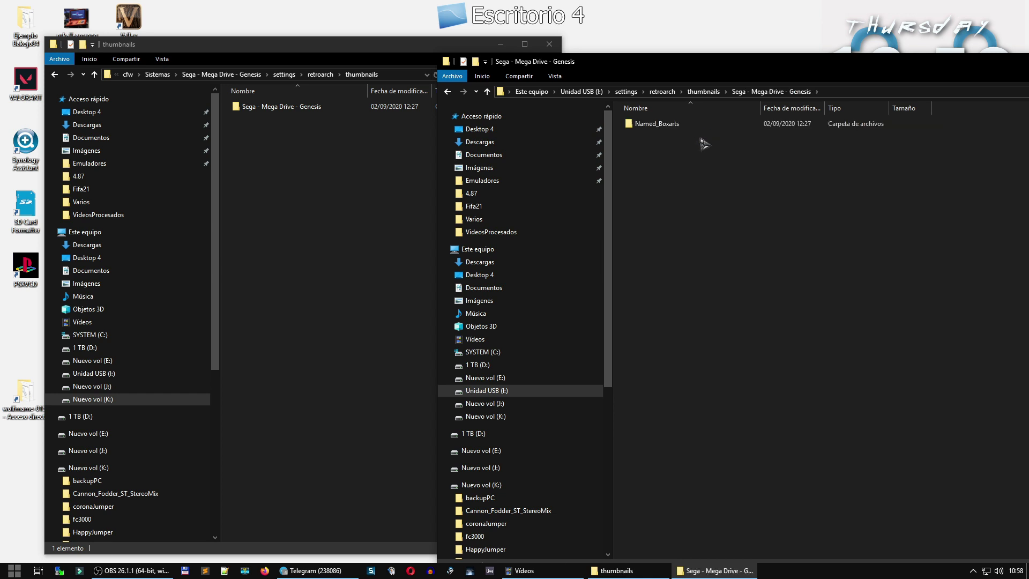
{"action": "double_click", "coordinate": [668, 128]}
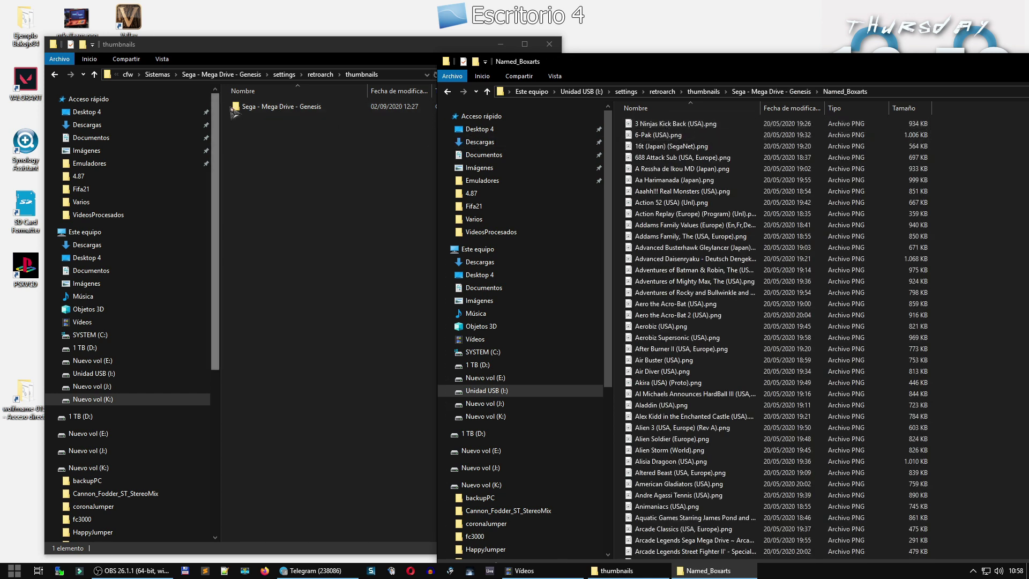
- Copy Alter Ego.png from K:'s Mega Drive Named_Boxarts folder into the USB Named_Boxarts folder
{"action": "left_click", "coordinate": [262, 109]}
{"action": "double_click", "coordinate": [260, 107]}
{"action": "double_click", "coordinate": [261, 107]}
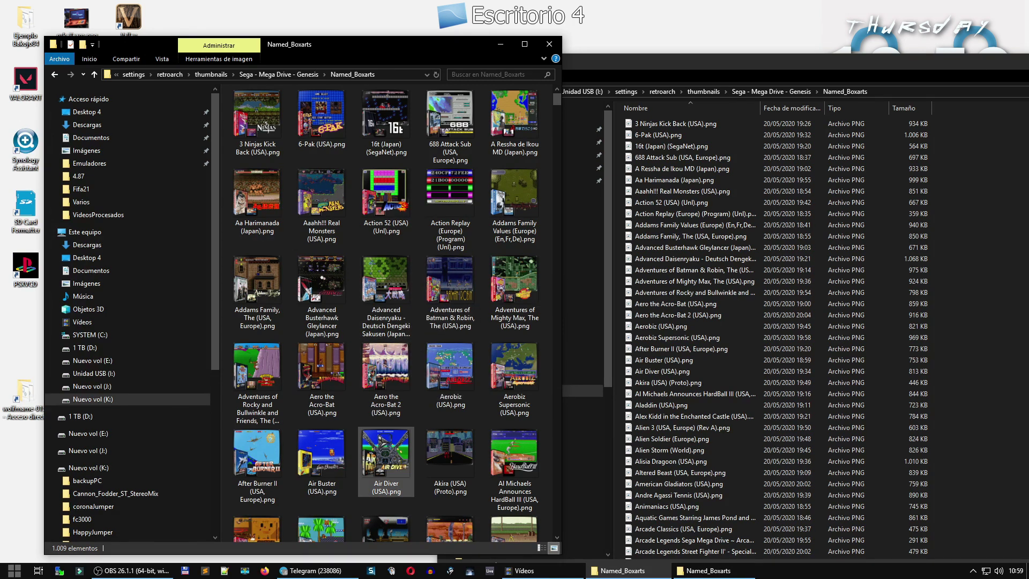
{"action": "scroll", "coordinate": [382, 440], "scroll_direction": "down", "scroll_amount": 3}
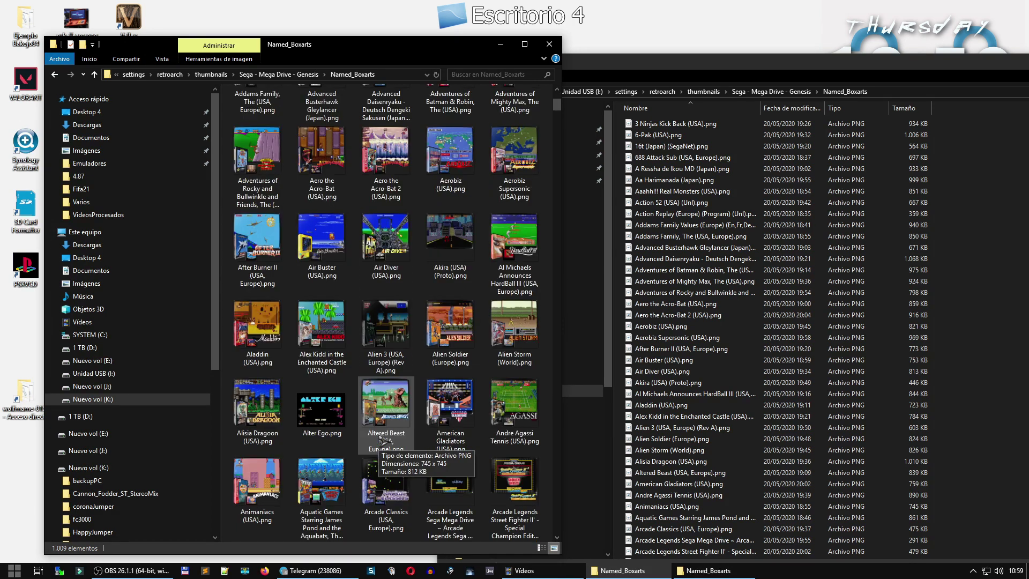
{"action": "left_click", "coordinate": [324, 417]}
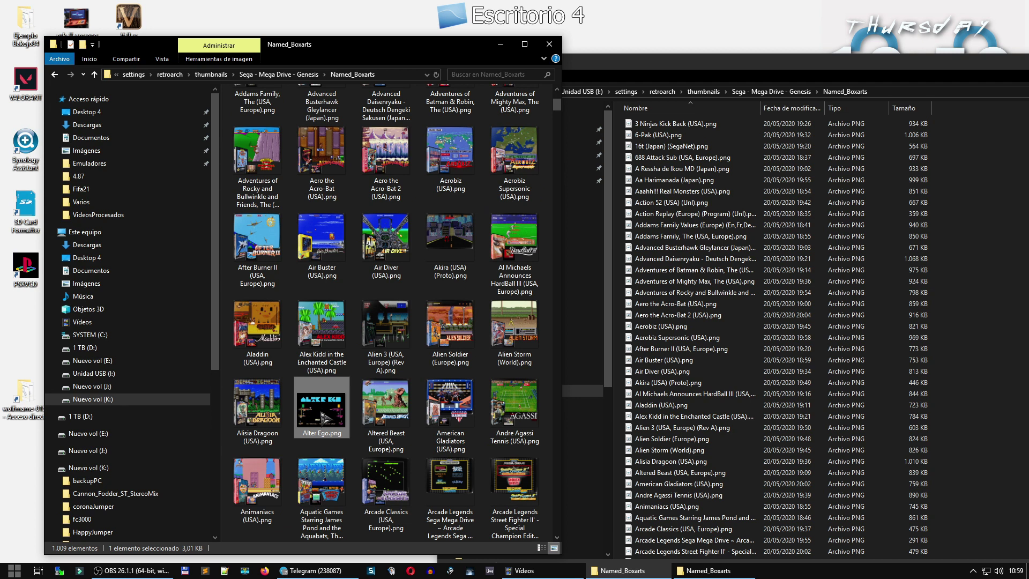
{"action": "right_click", "coordinate": [321, 413]}
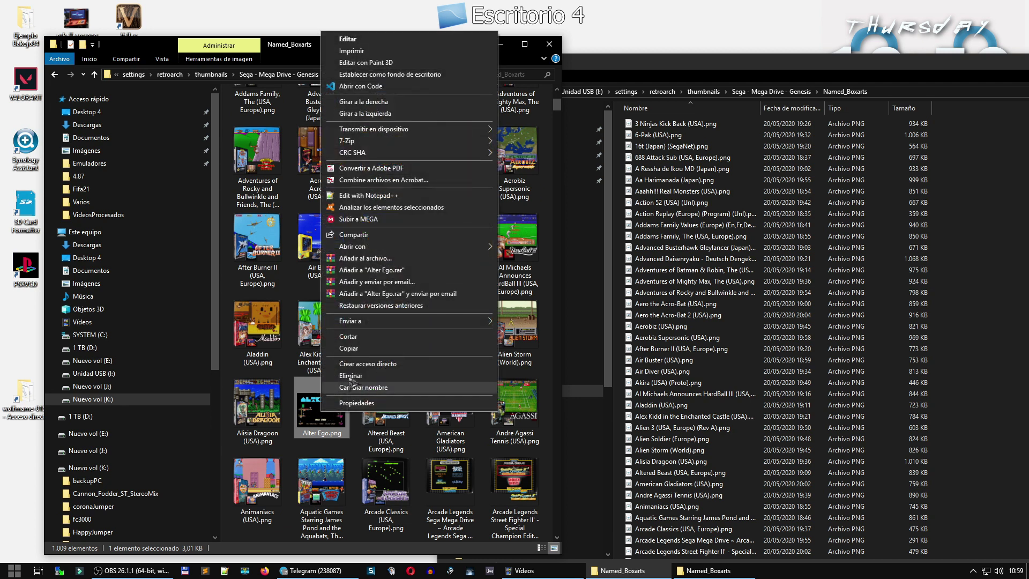
{"action": "left_click", "coordinate": [359, 349]}
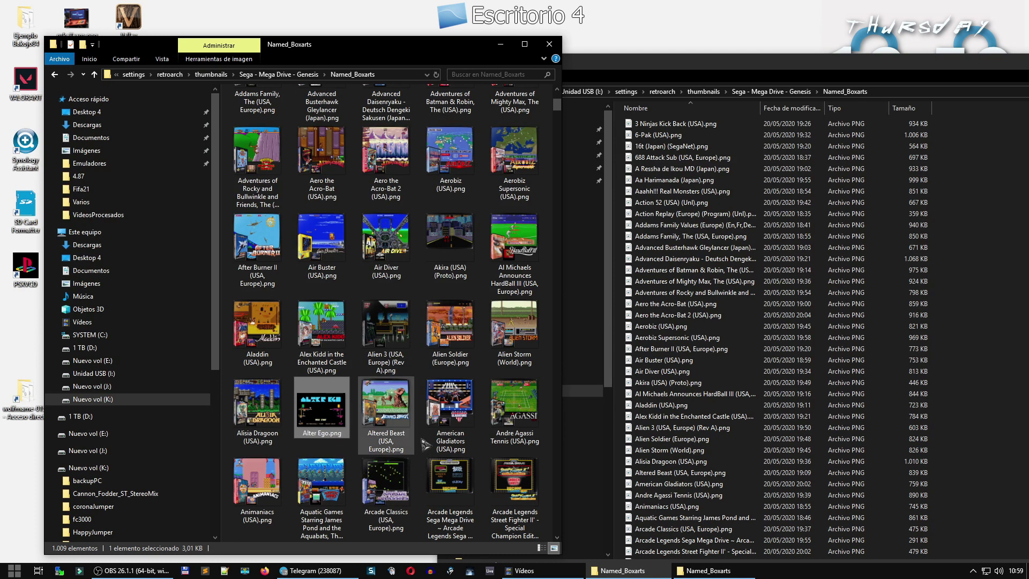
{"action": "right_click", "coordinate": [969, 380]}
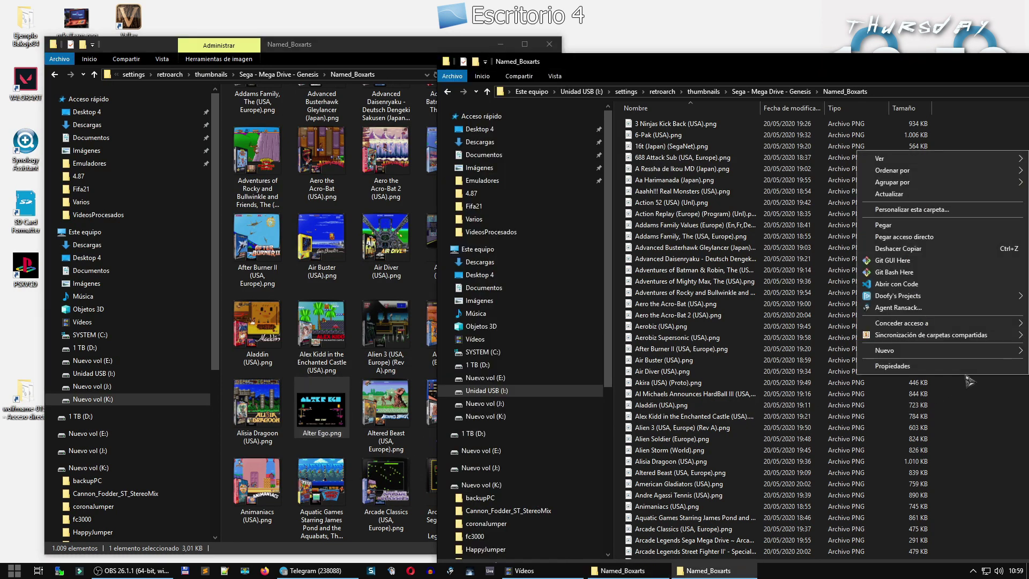
{"action": "left_click", "coordinate": [946, 225]}
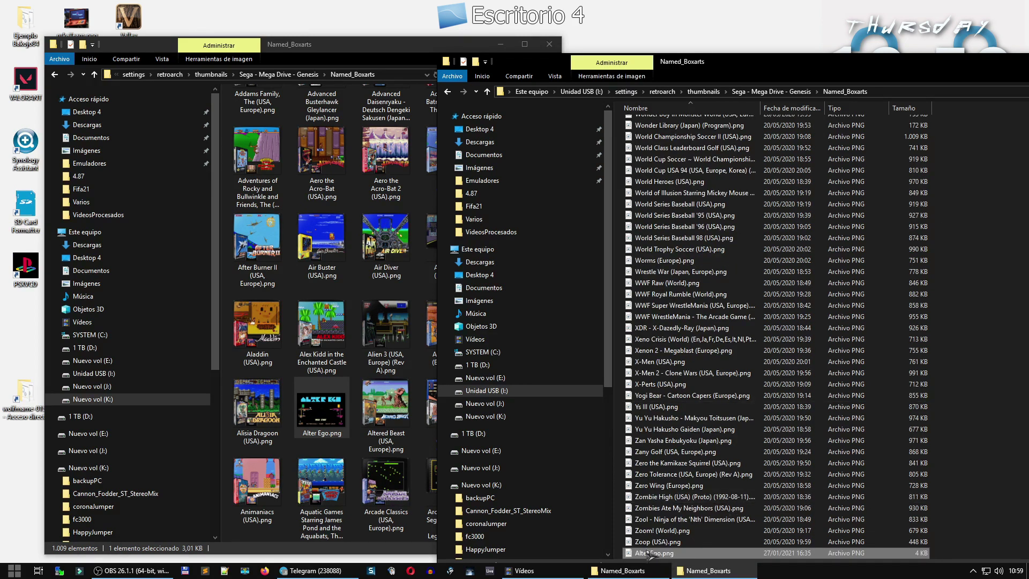
{"action": "left_click", "coordinate": [211, 74]}
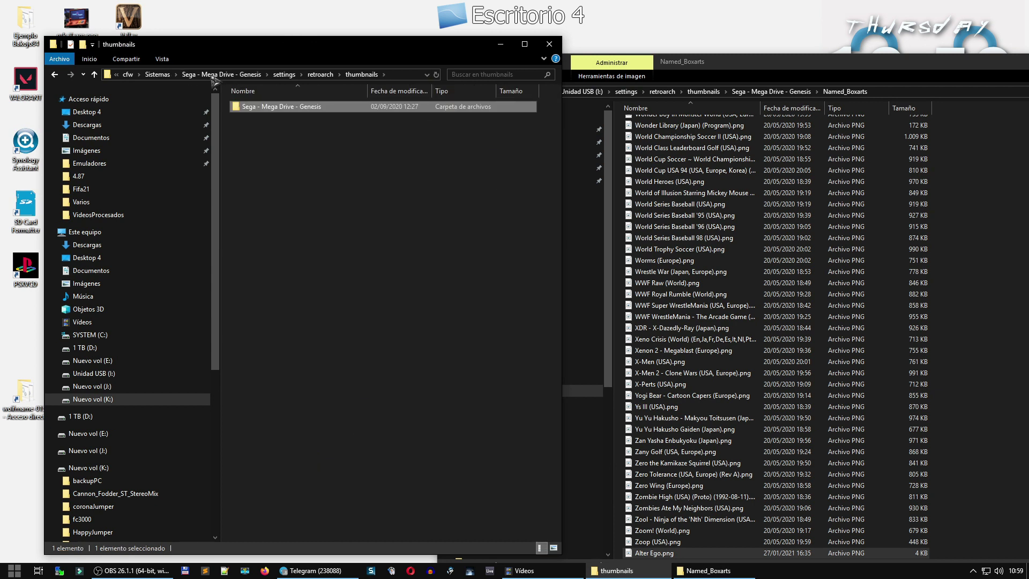
- Go back up to retroarch in both windows and open the USB drive's playlists folder
{"action": "left_click", "coordinate": [323, 77]}
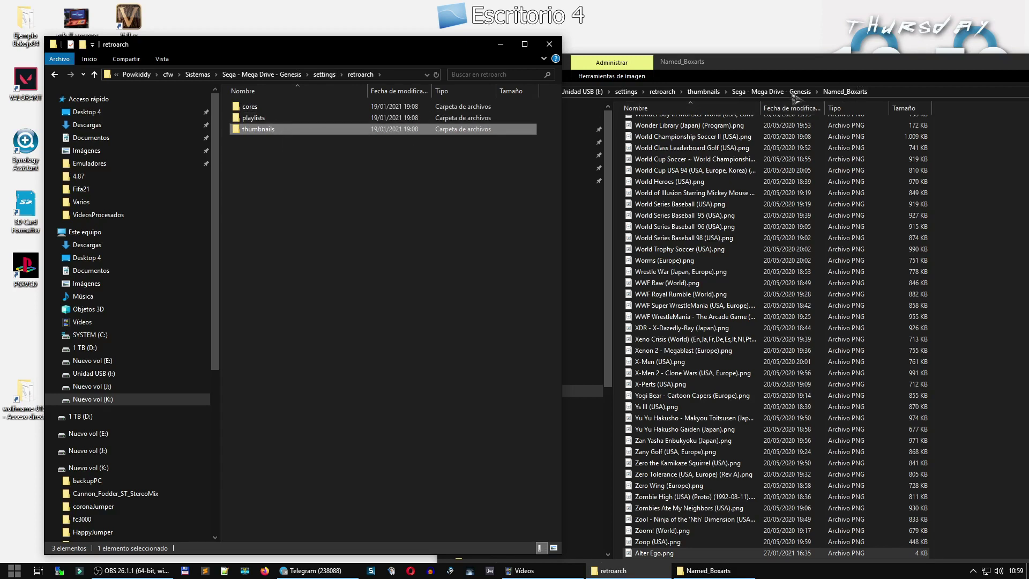
{"action": "left_click", "coordinate": [774, 93]}
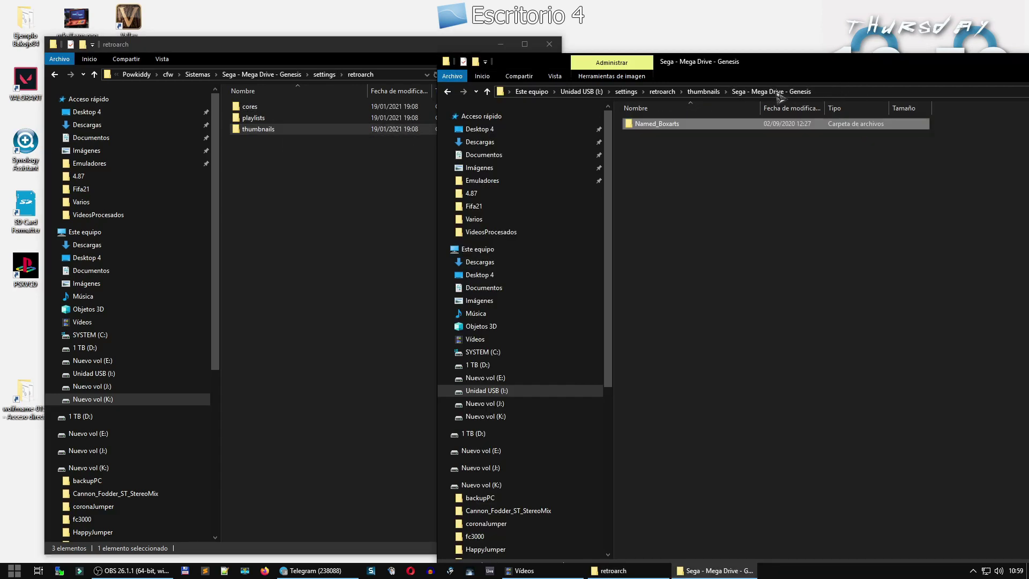
{"action": "left_click", "coordinate": [701, 92]}
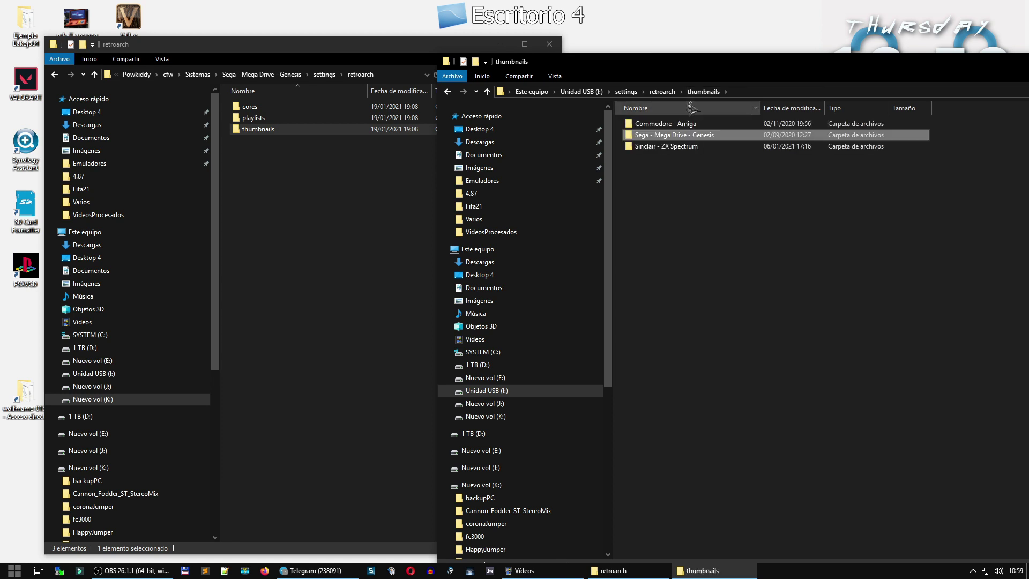
{"action": "left_click", "coordinate": [663, 92]}
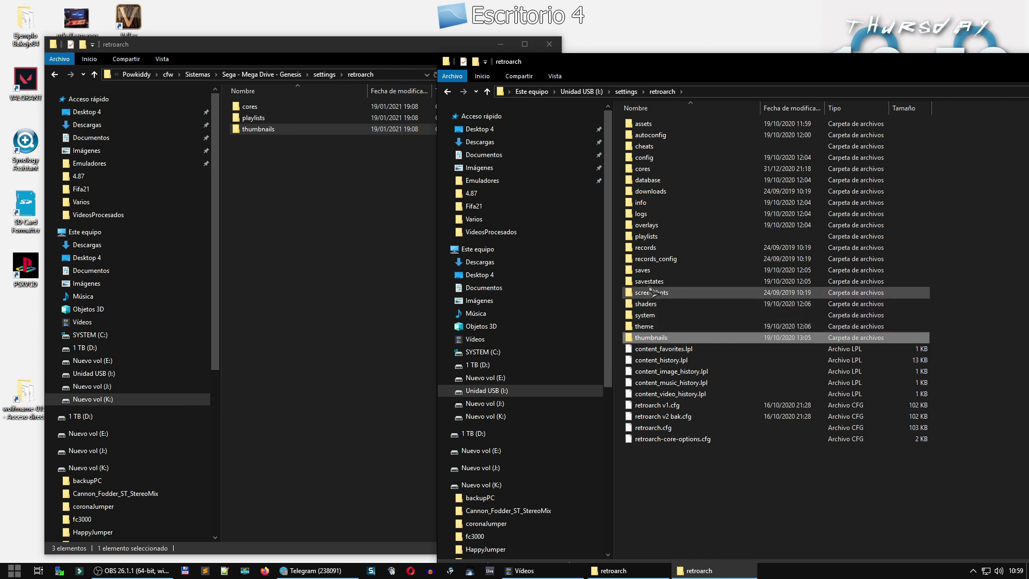
{"action": "double_click", "coordinate": [648, 237]}
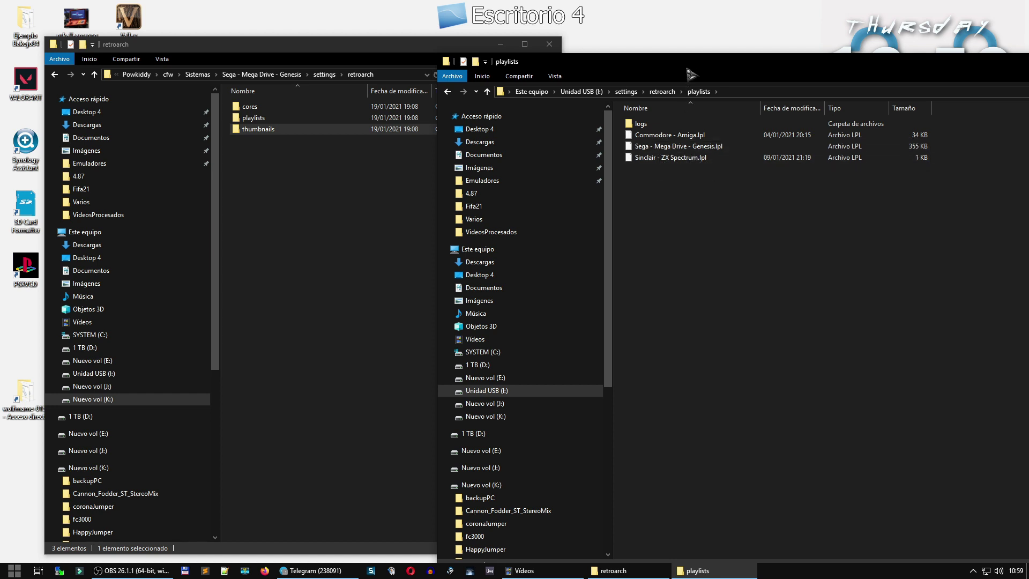
{"action": "left_click_drag", "start_coordinate": [691, 61], "coordinate": [606, 51]}
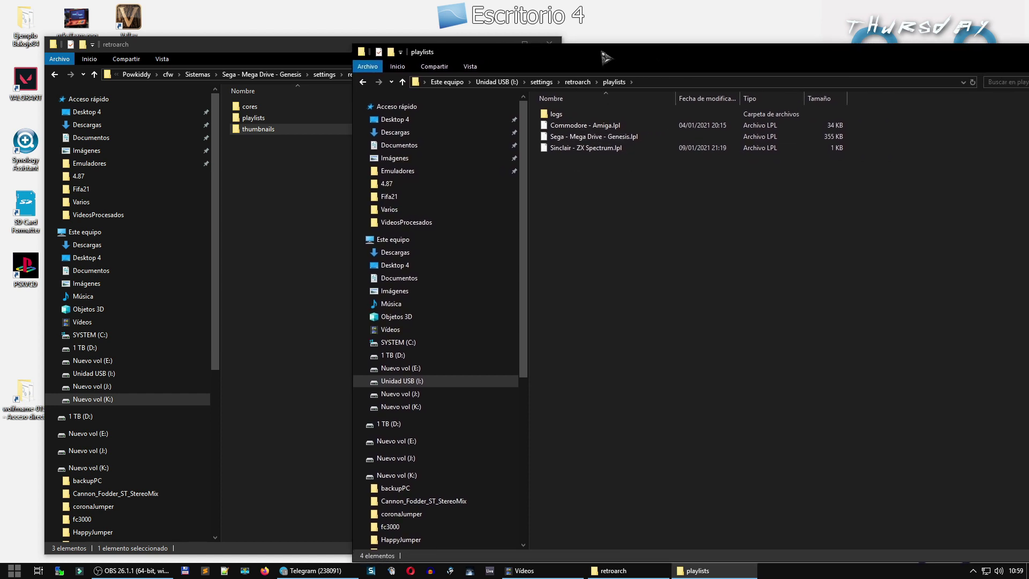
- Open Sega - Mega Drive - Genesis.lpl with Edit with Notepad++
{"action": "left_click", "coordinate": [582, 138]}
{"action": "right_click", "coordinate": [583, 140]}
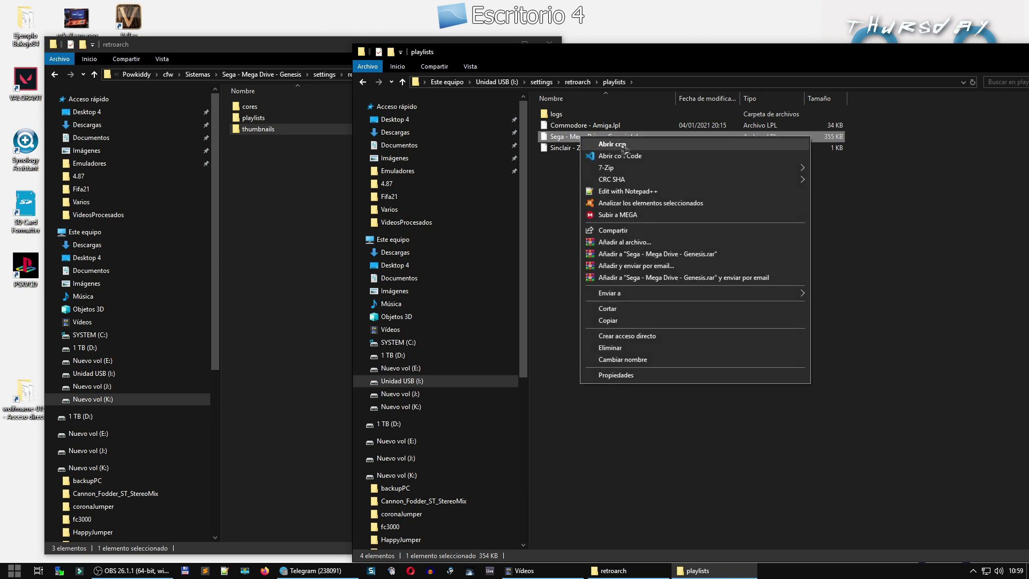
{"action": "left_click", "coordinate": [653, 195]}
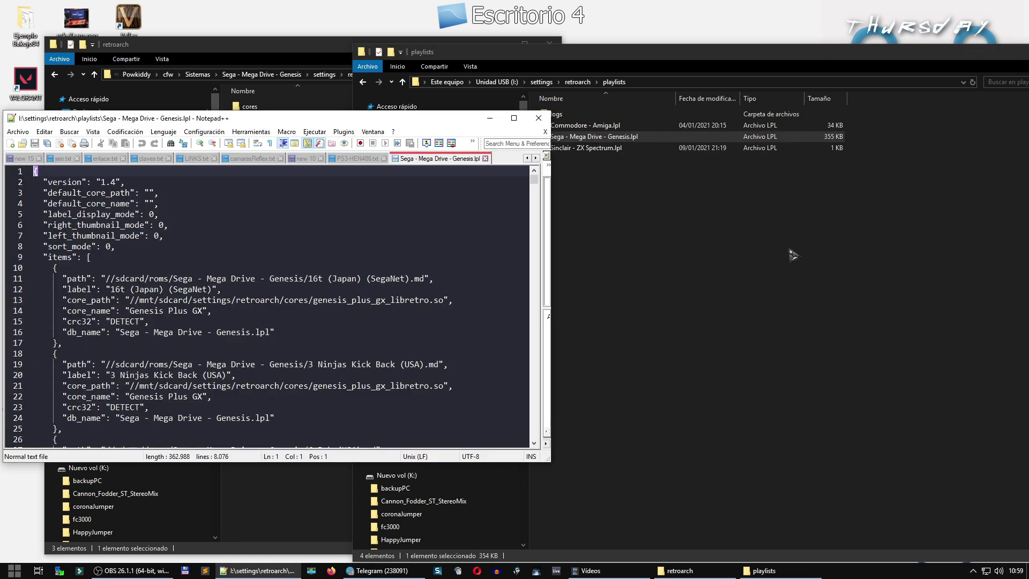
- Enlarge the Notepad++ window and scroll the playlist down to the Altered Beast entry
{"action": "left_click_drag", "start_coordinate": [426, 119], "coordinate": [591, 64]}
{"action": "left_click_drag", "start_coordinate": [455, 407], "coordinate": [448, 497]}
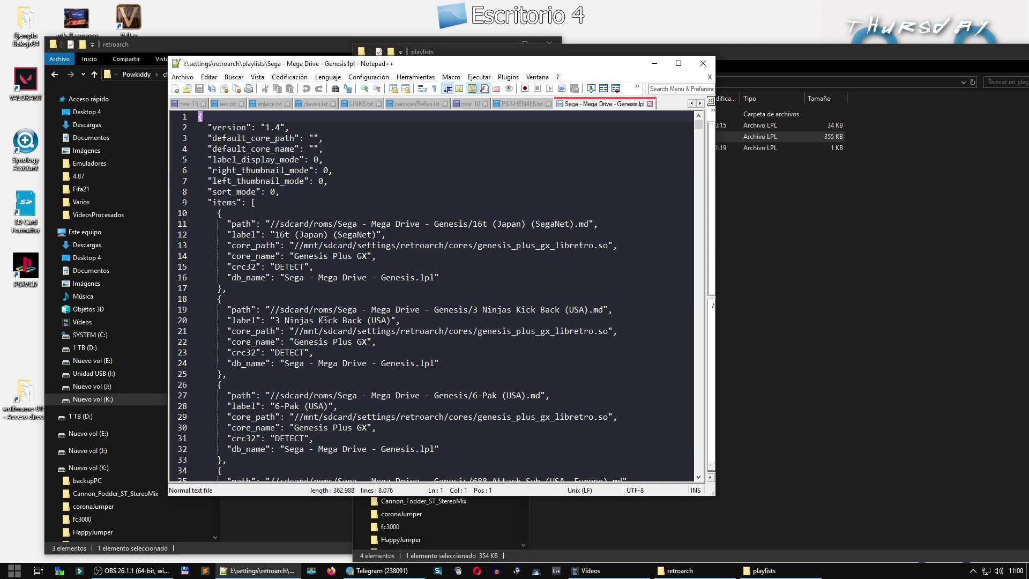
{"action": "scroll", "coordinate": [324, 321], "scroll_direction": "down", "scroll_amount": 9}
{"action": "scroll", "coordinate": [325, 320], "scroll_direction": "down", "scroll_amount": 18}
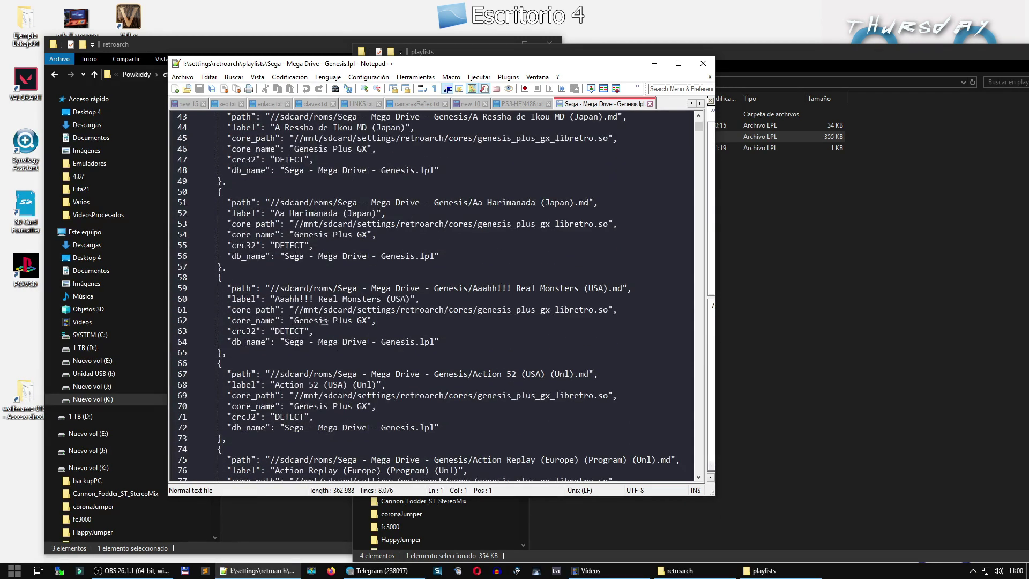
{"action": "scroll", "coordinate": [324, 321], "scroll_direction": "down", "scroll_amount": 14}
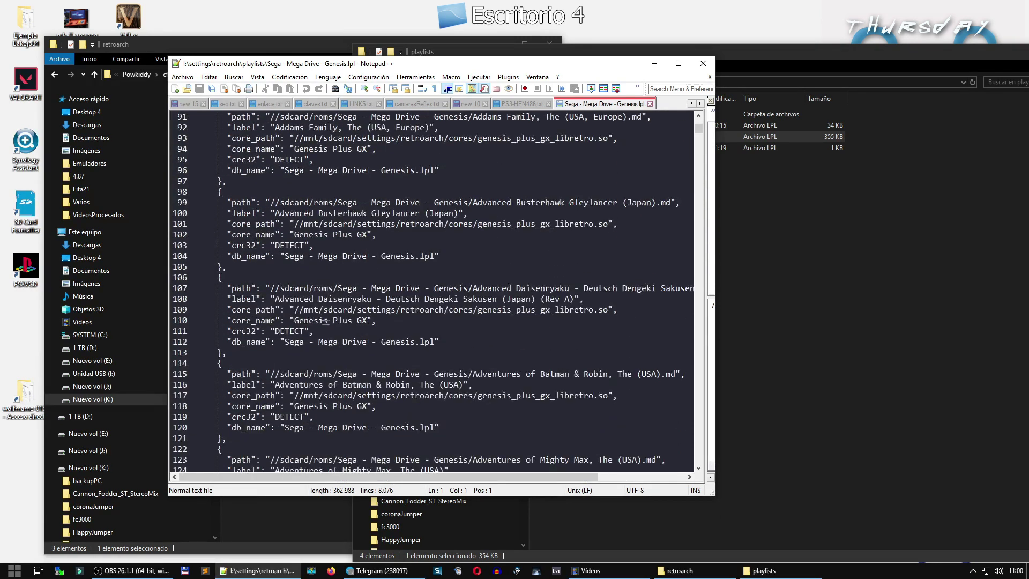
{"action": "scroll", "coordinate": [328, 322], "scroll_direction": "down", "scroll_amount": 6}
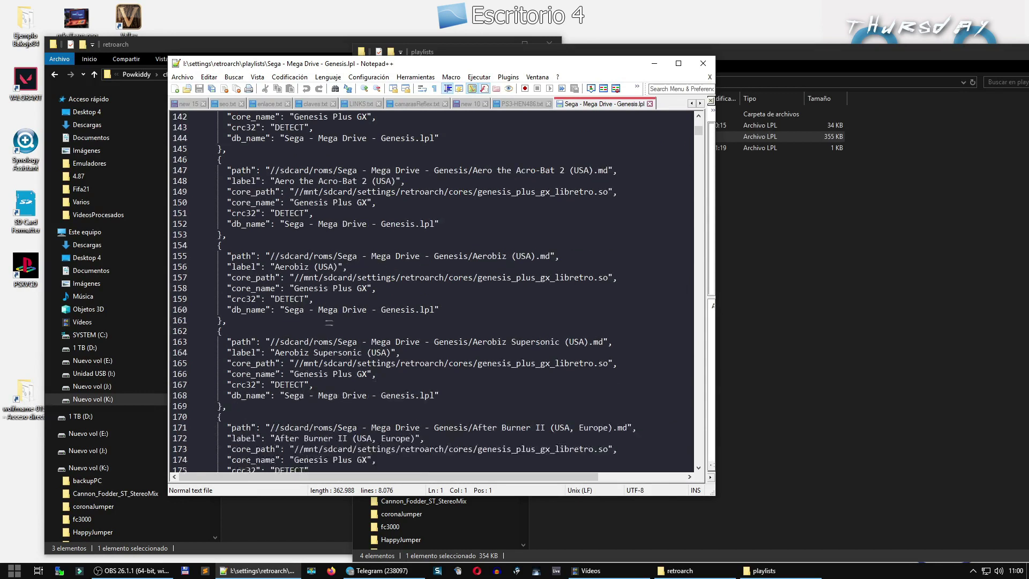
{"action": "scroll", "coordinate": [329, 322], "scroll_direction": "down", "scroll_amount": 11}
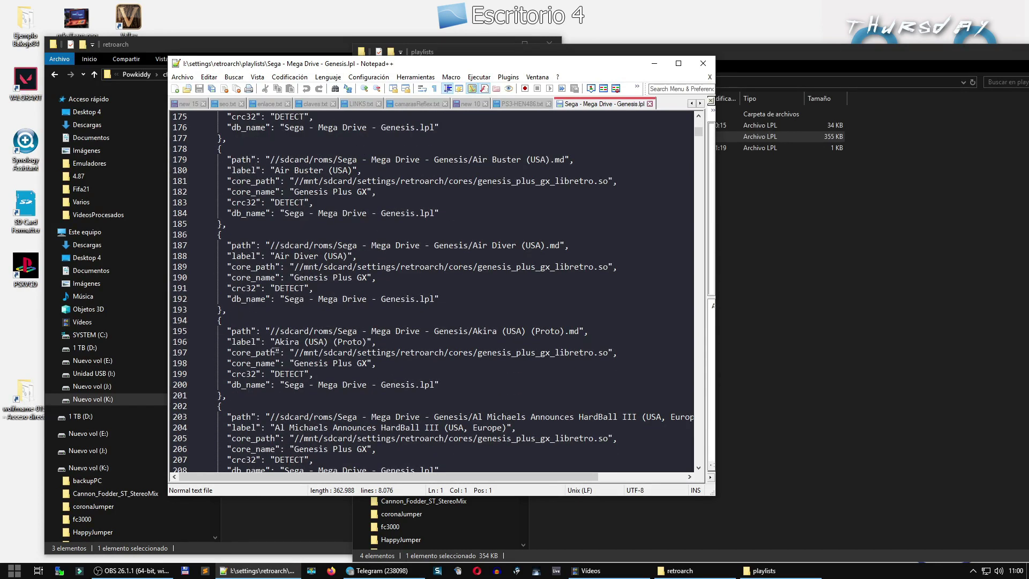
{"action": "scroll", "coordinate": [277, 345], "scroll_direction": "down", "scroll_amount": 2}
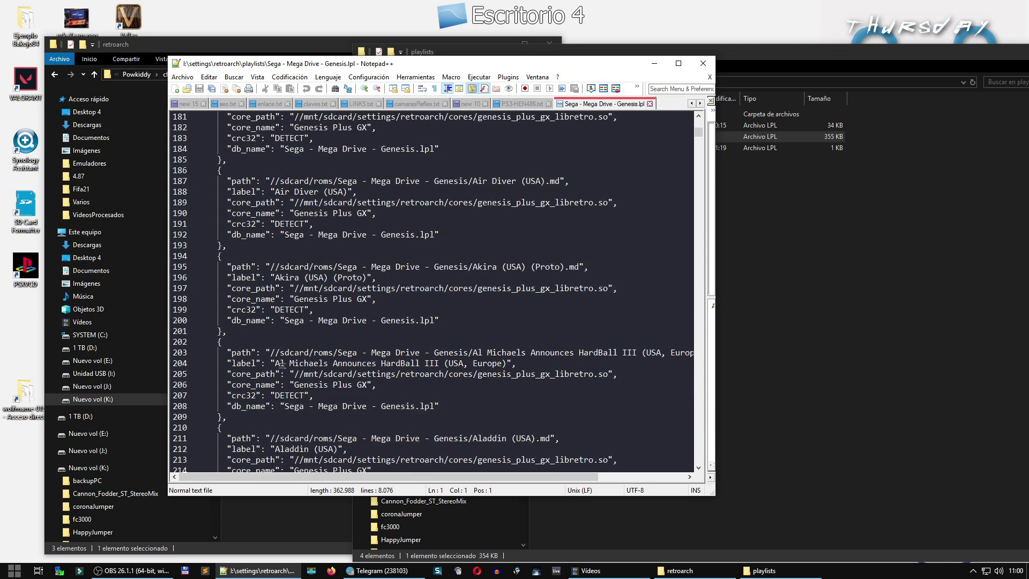
{"action": "scroll", "coordinate": [282, 358], "scroll_direction": "down", "scroll_amount": 3}
{"action": "scroll", "coordinate": [281, 364], "scroll_direction": "down", "scroll_amount": 5}
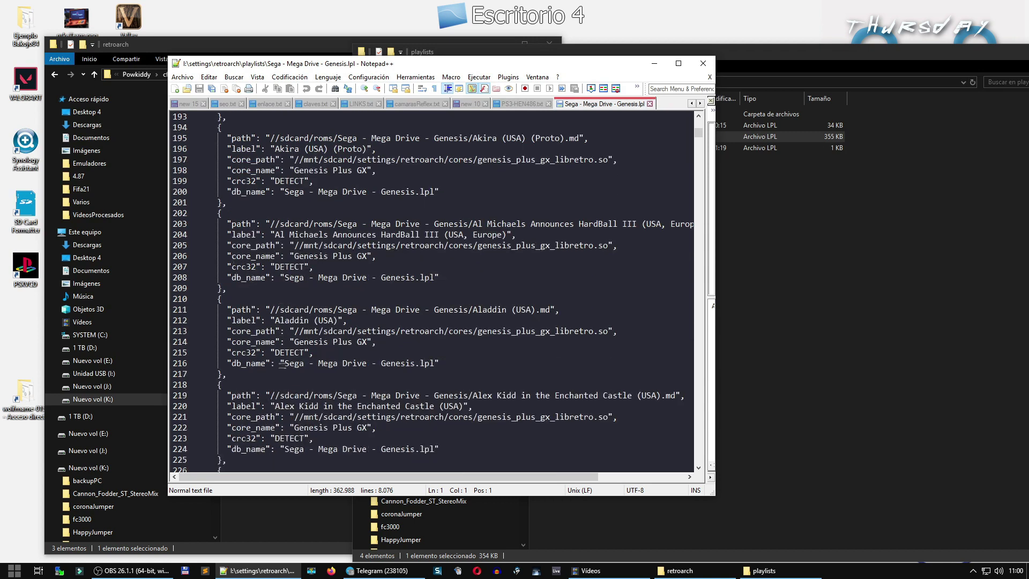
{"action": "scroll", "coordinate": [281, 364], "scroll_direction": "down", "scroll_amount": 1}
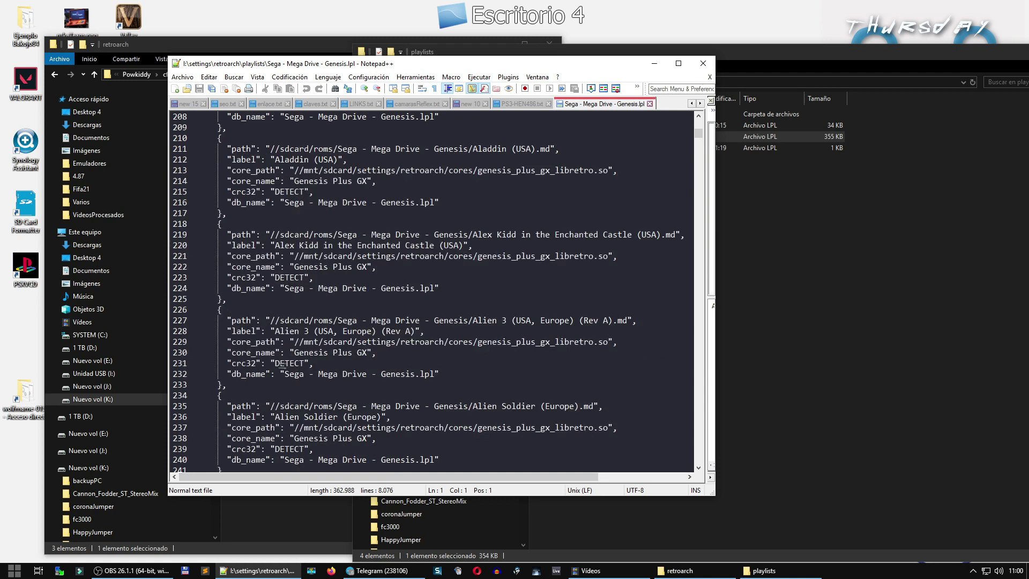
{"action": "scroll", "coordinate": [284, 364], "scroll_direction": "down", "scroll_amount": 7}
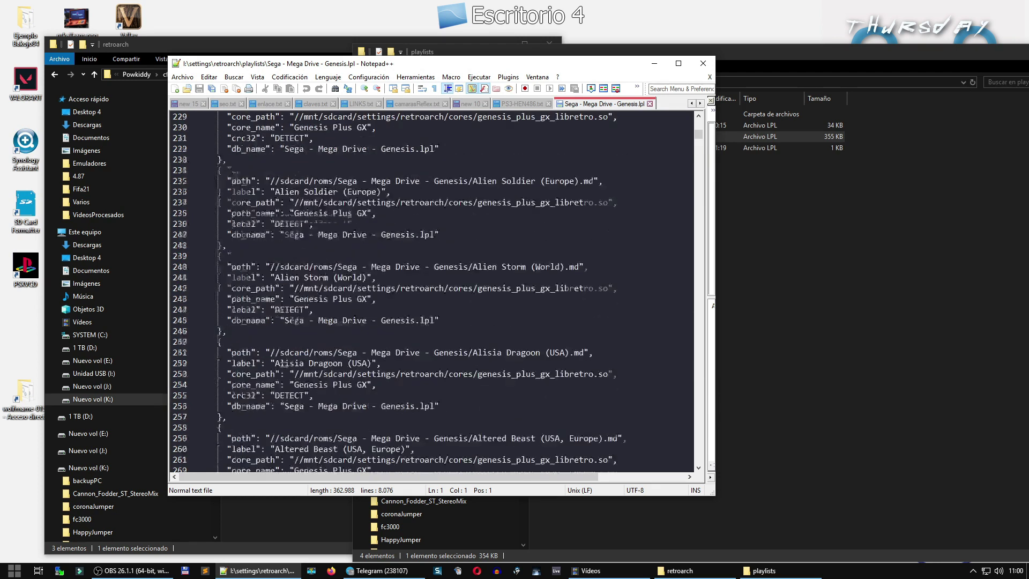
{"action": "scroll", "coordinate": [284, 363], "scroll_direction": "down", "scroll_amount": 2}
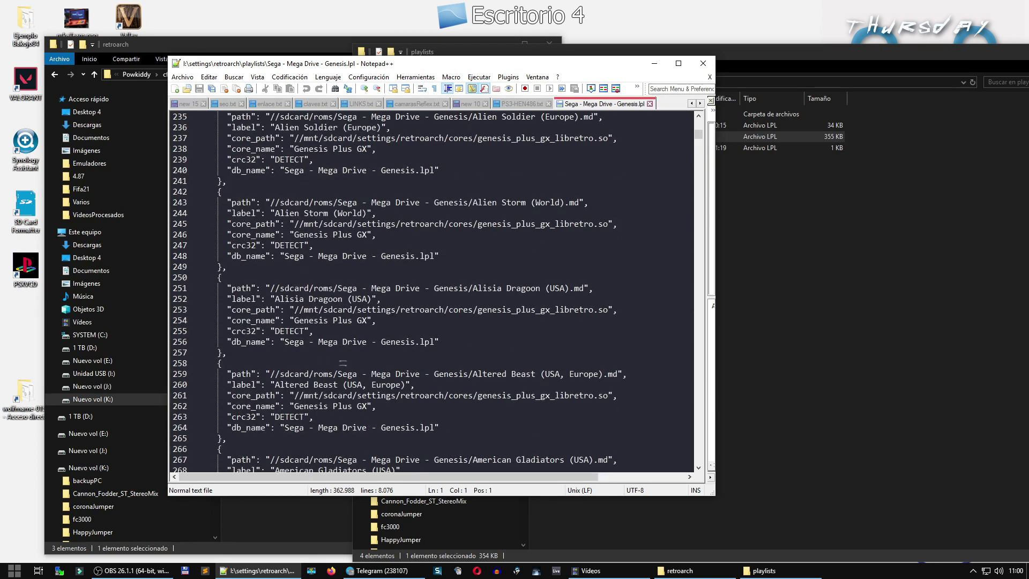